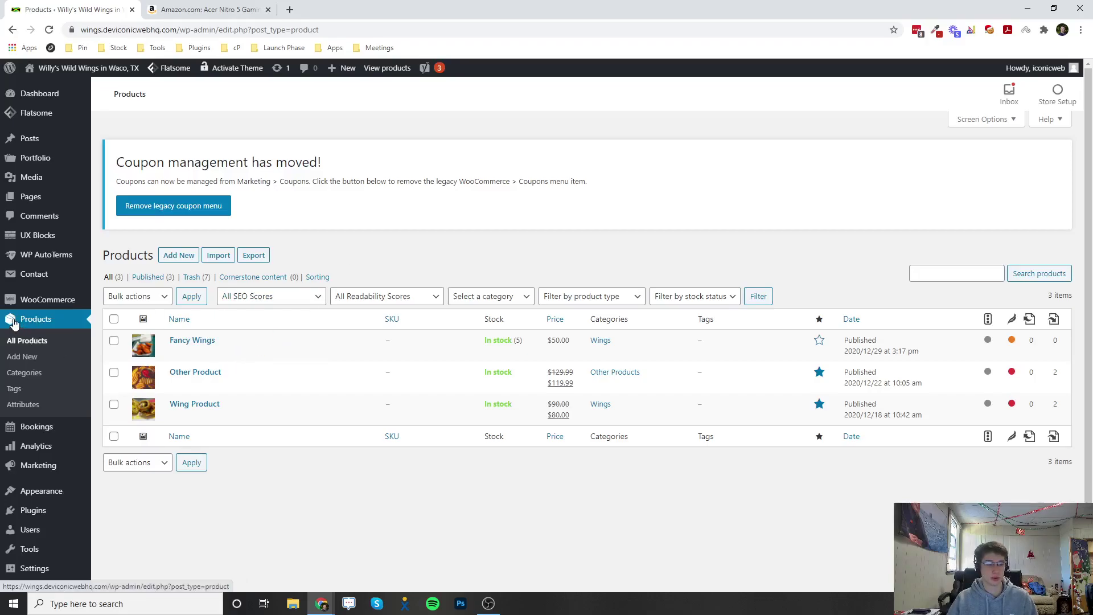
# Create a new product named 'External Product' and look over its edit screen
pyautogui.click(179, 256)
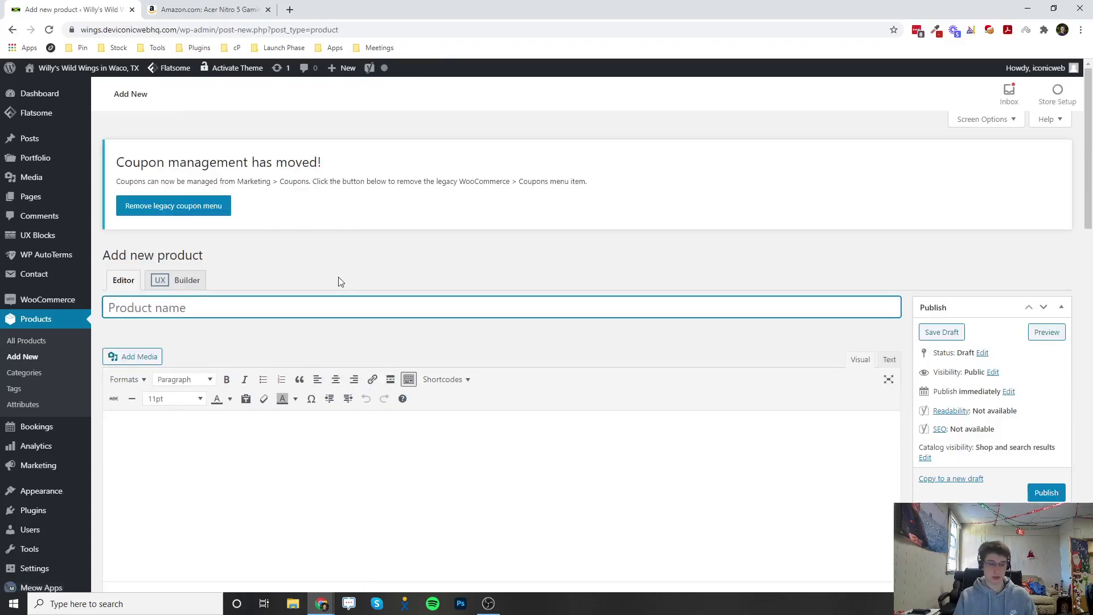
pyautogui.write('E')
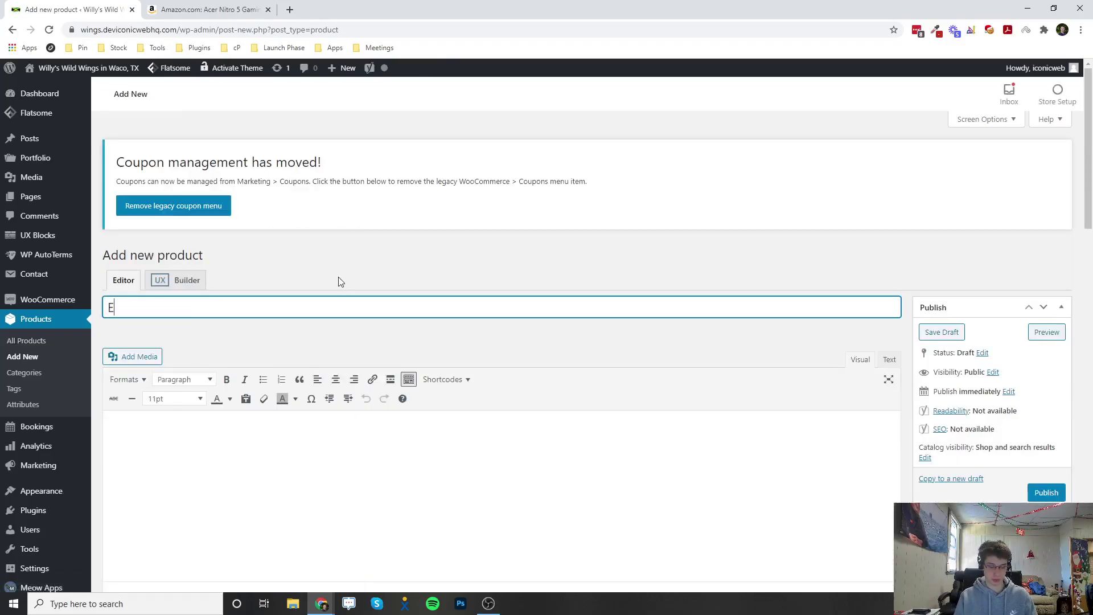
pyautogui.write('xternal Product')
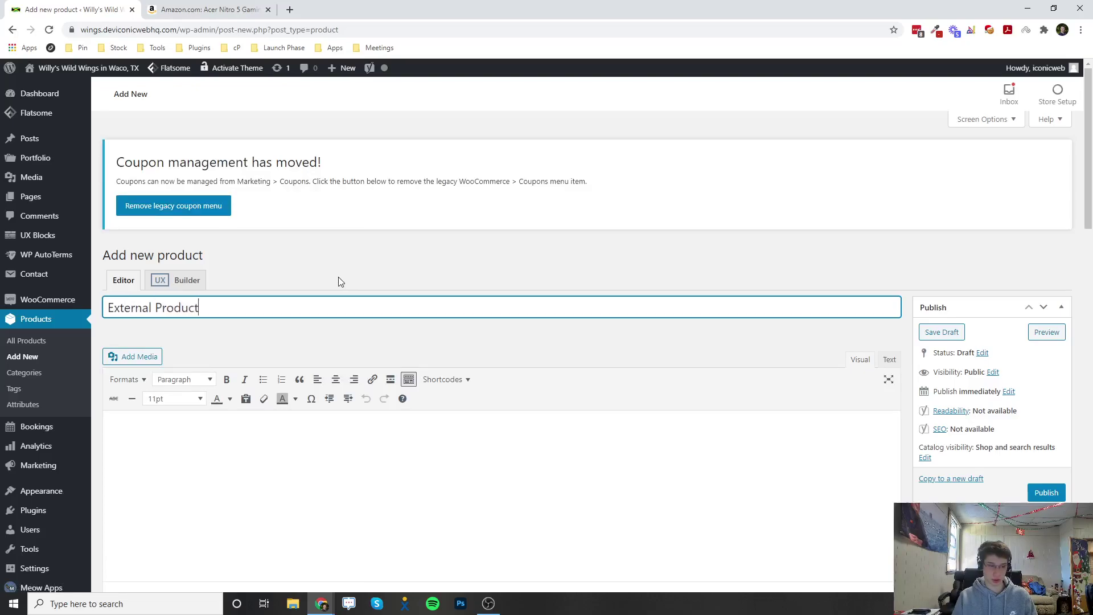
pyautogui.scroll(-3, 290, 308)
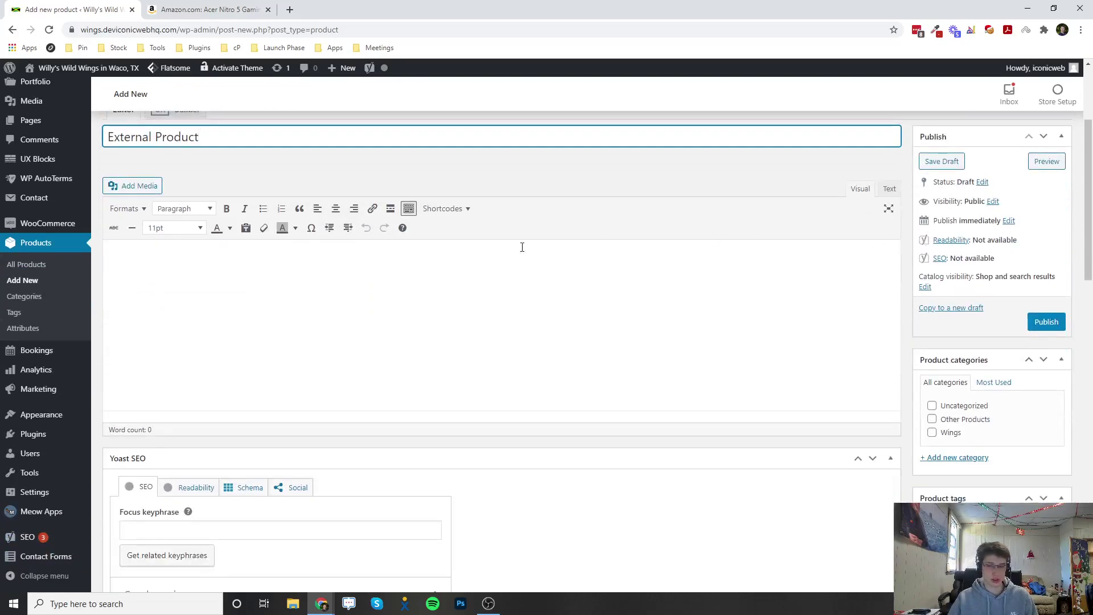
pyautogui.click(251, 263)
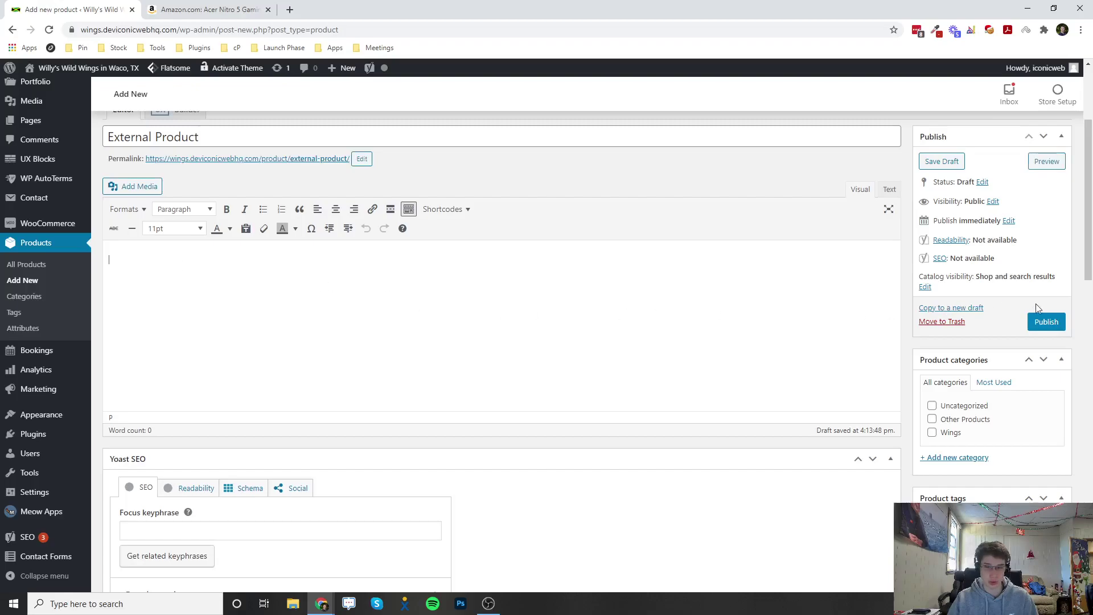
pyautogui.scroll(-4, 968, 399)
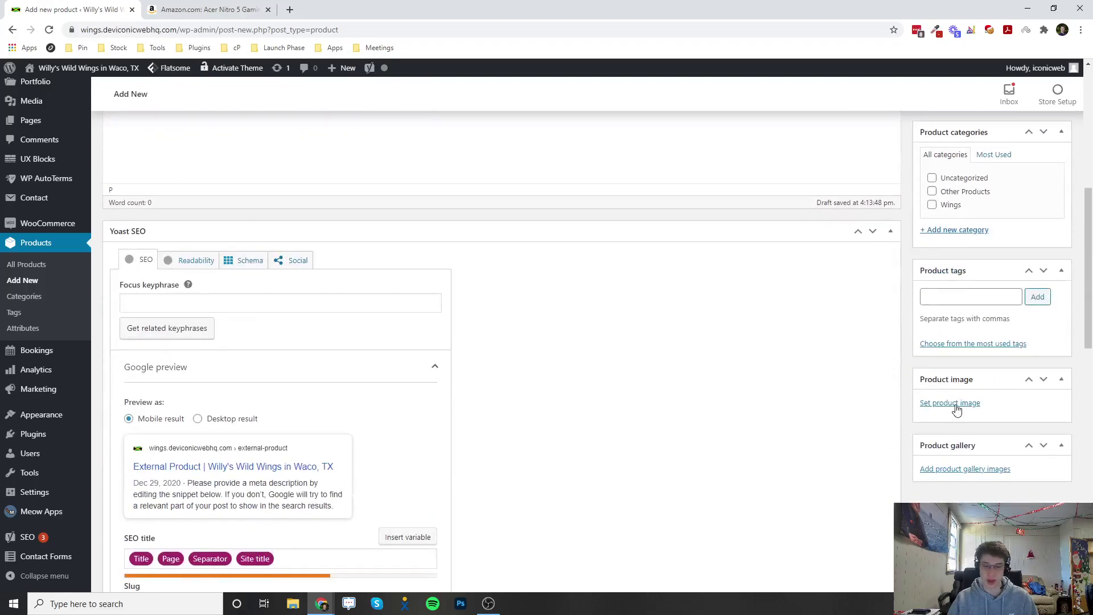
pyautogui.scroll(-13, 957, 409)
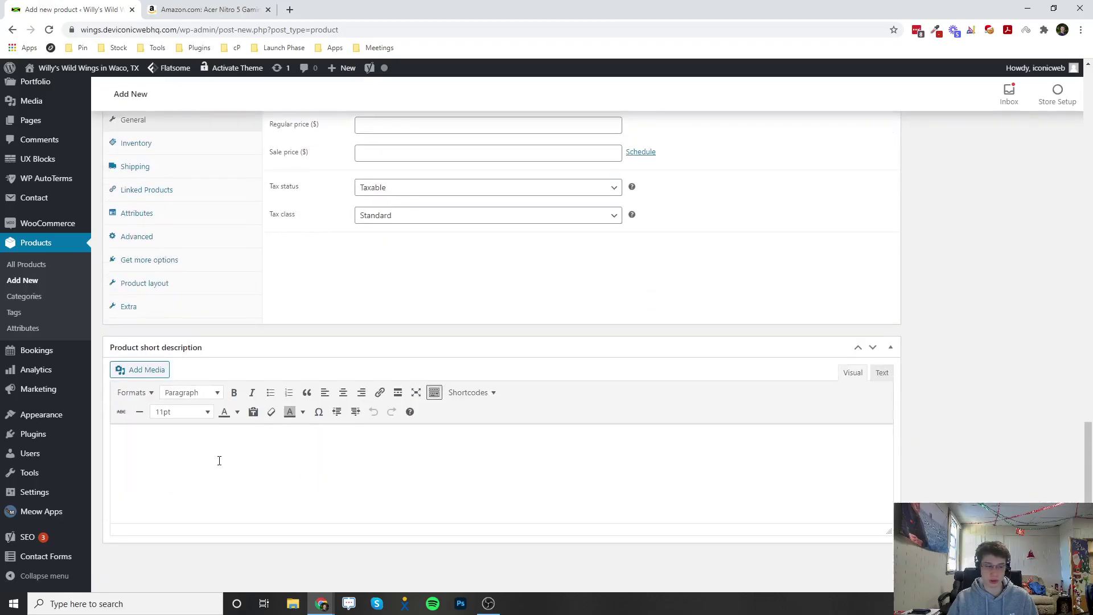
pyautogui.scroll(2, 219, 460)
pyautogui.scroll(-2, 544, 545)
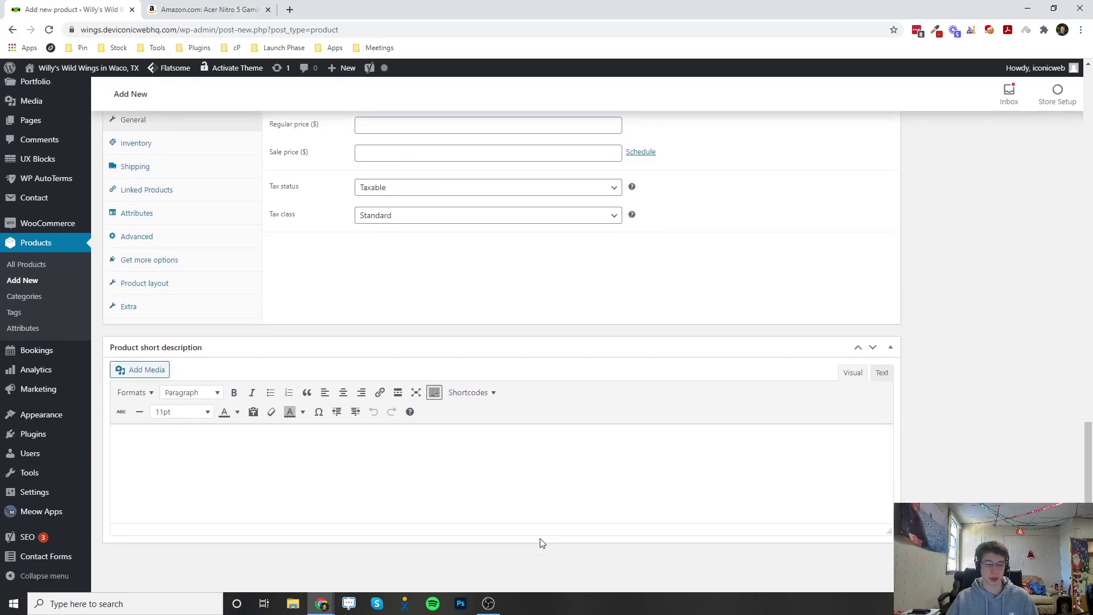
pyautogui.scroll(7, 541, 543)
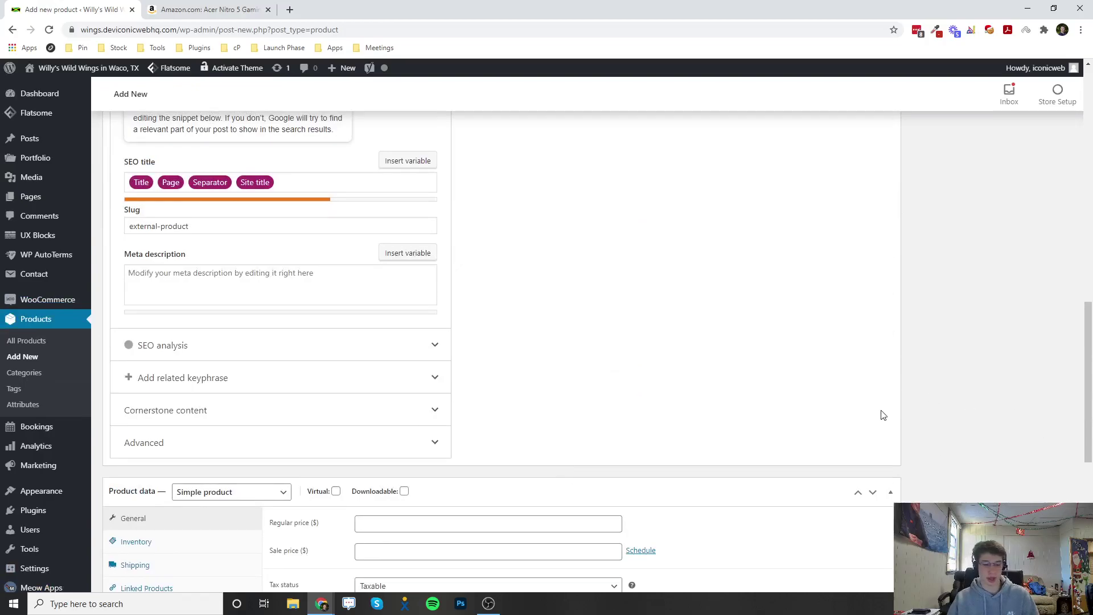
pyautogui.scroll(-2, 883, 415)
pyautogui.scroll(-2, 884, 414)
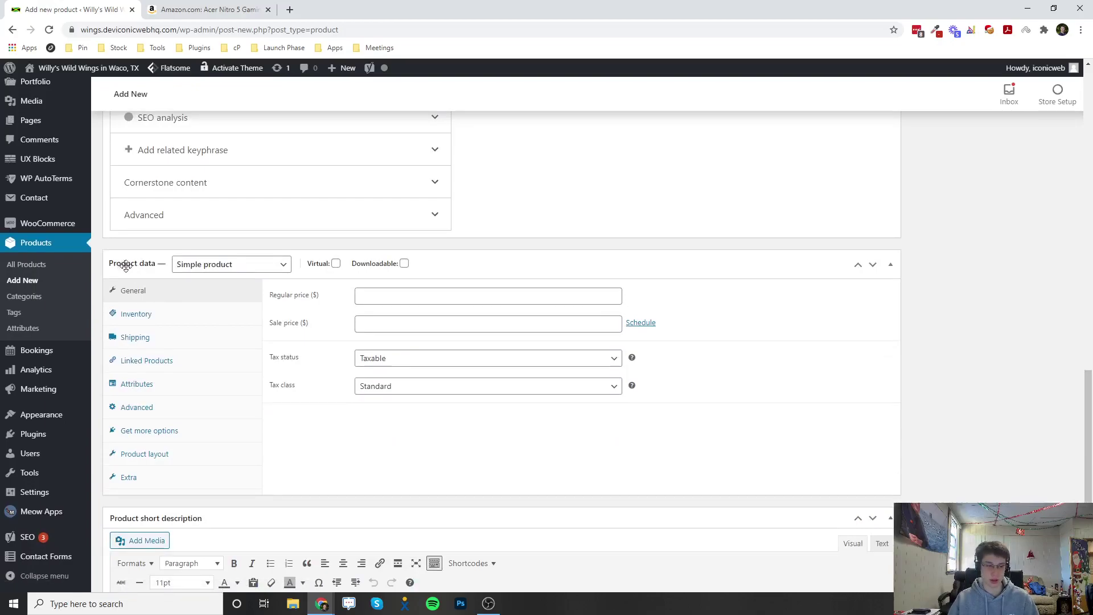
# Switch the product data type to External/Affiliate product and focus the Product URL field
pyautogui.click(251, 264)
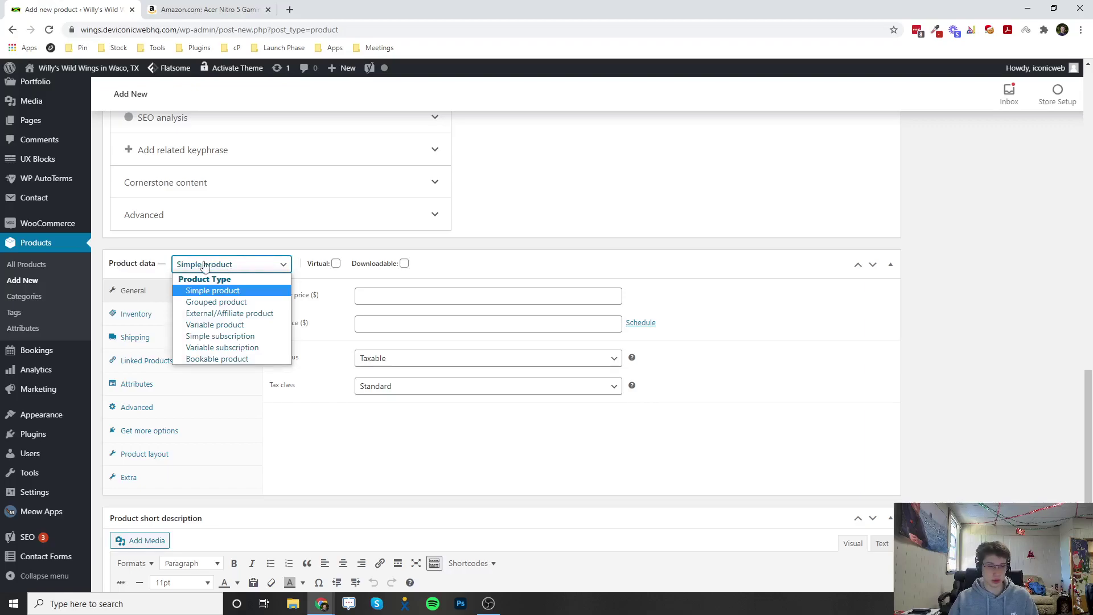
pyautogui.click(278, 317)
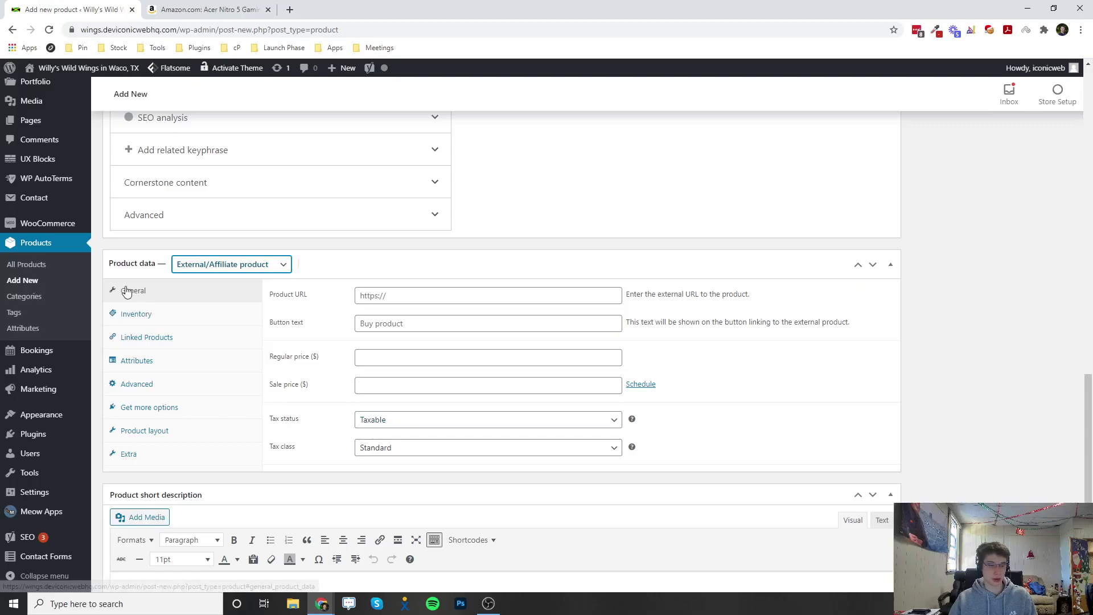
pyautogui.click(407, 299)
pyautogui.click(346, 294)
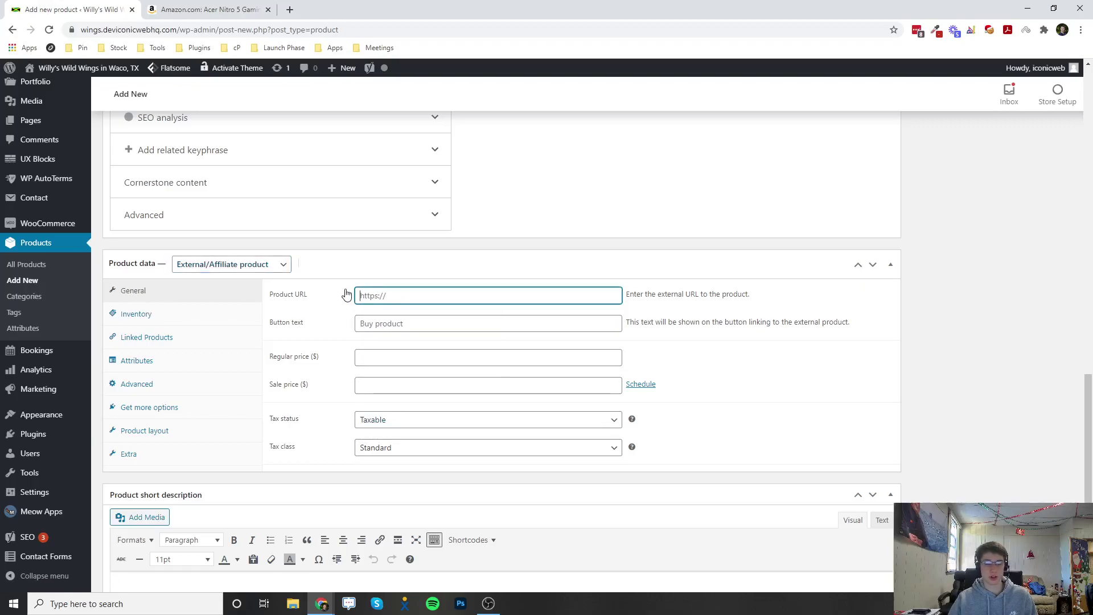
# Copy the Acer Nitro 5 Amazon page's web address and return to the product form
pyautogui.click(234, 4)
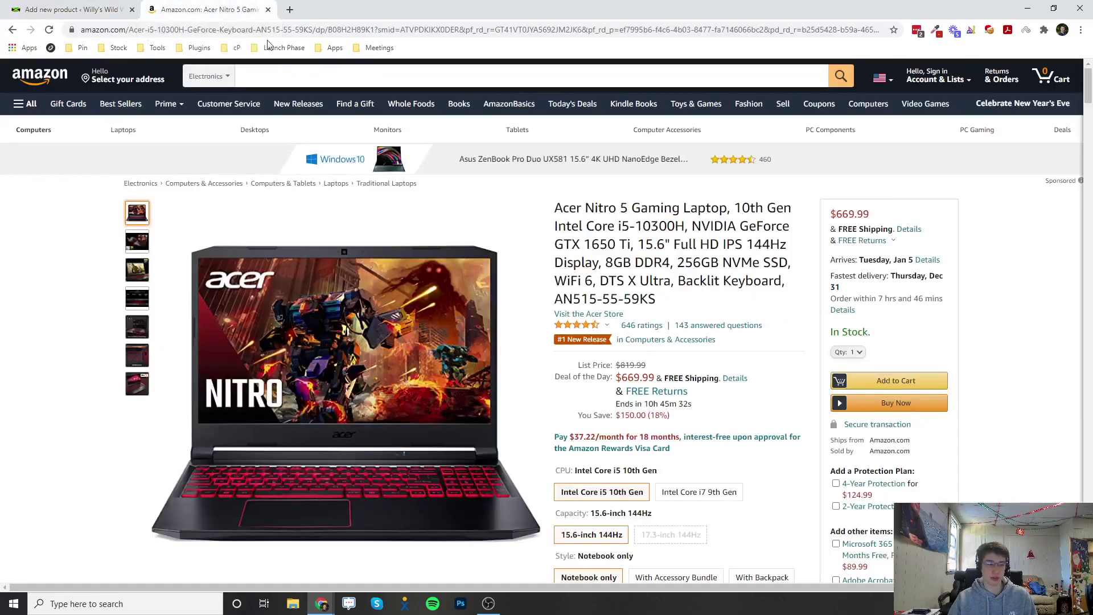
pyautogui.click(432, 33)
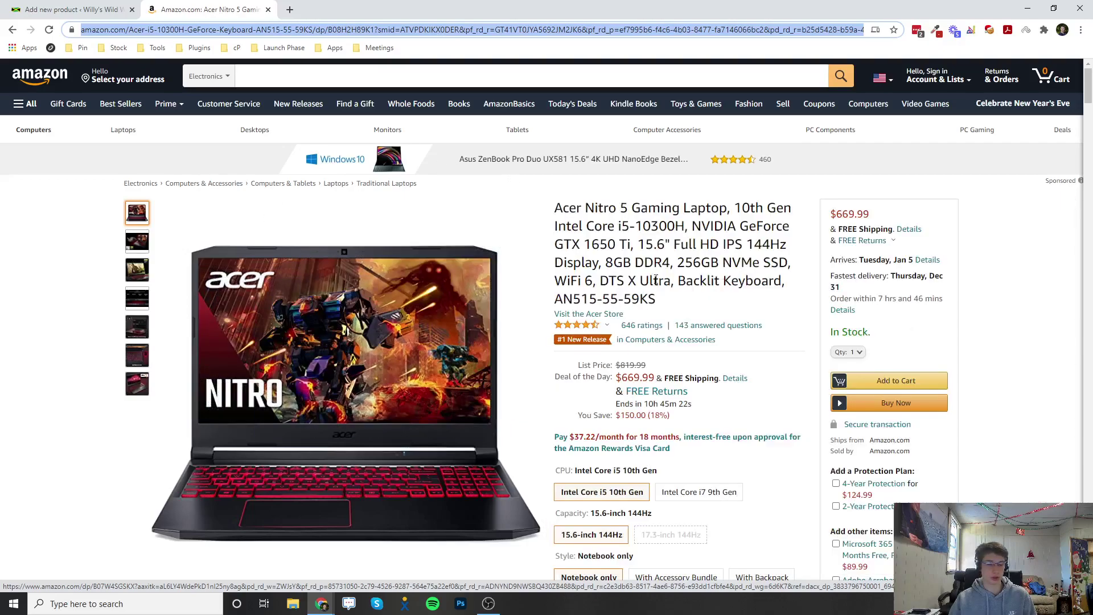
pyautogui.press('End')
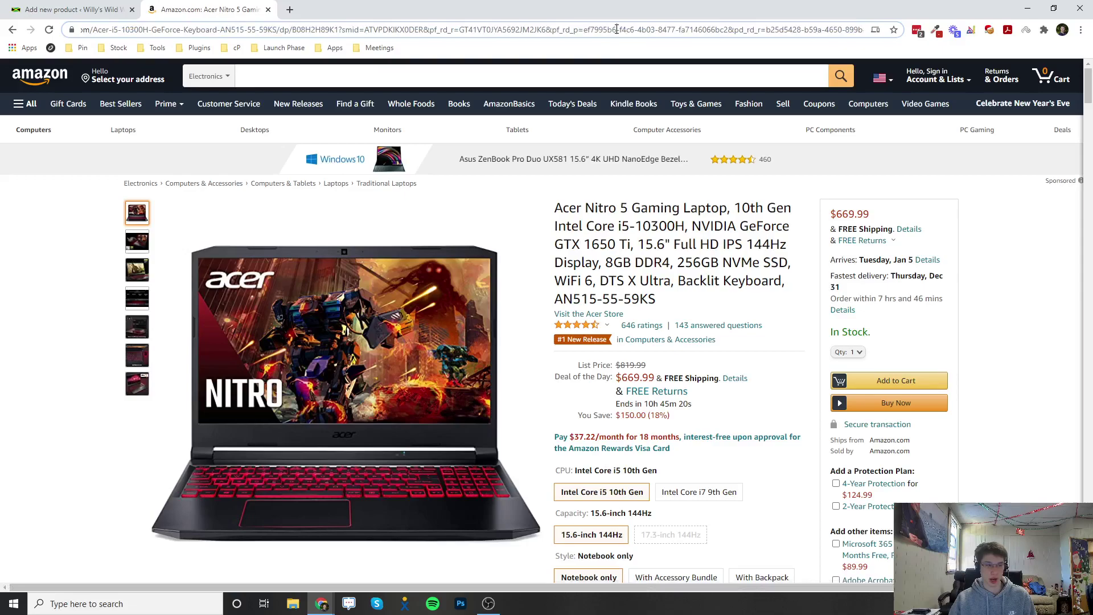
pyautogui.click(617, 29)
pyautogui.click(85, 9)
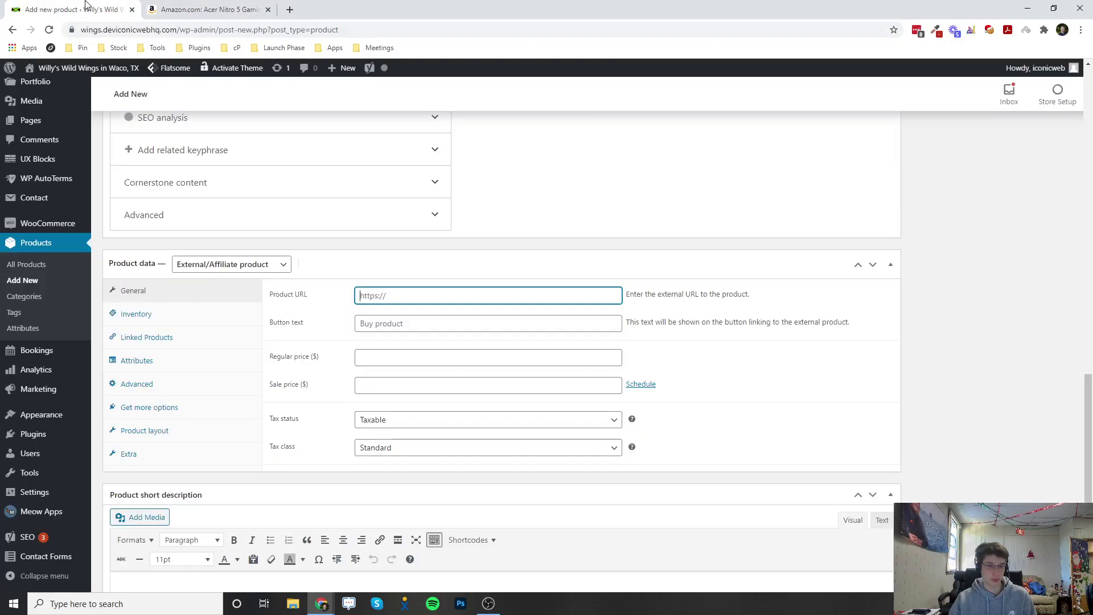
# Paste the Amazon laptop address as Product URL and set the button text to 'Buy on Amazon'
pyautogui.rightClick(389, 295)
pyautogui.click(412, 380)
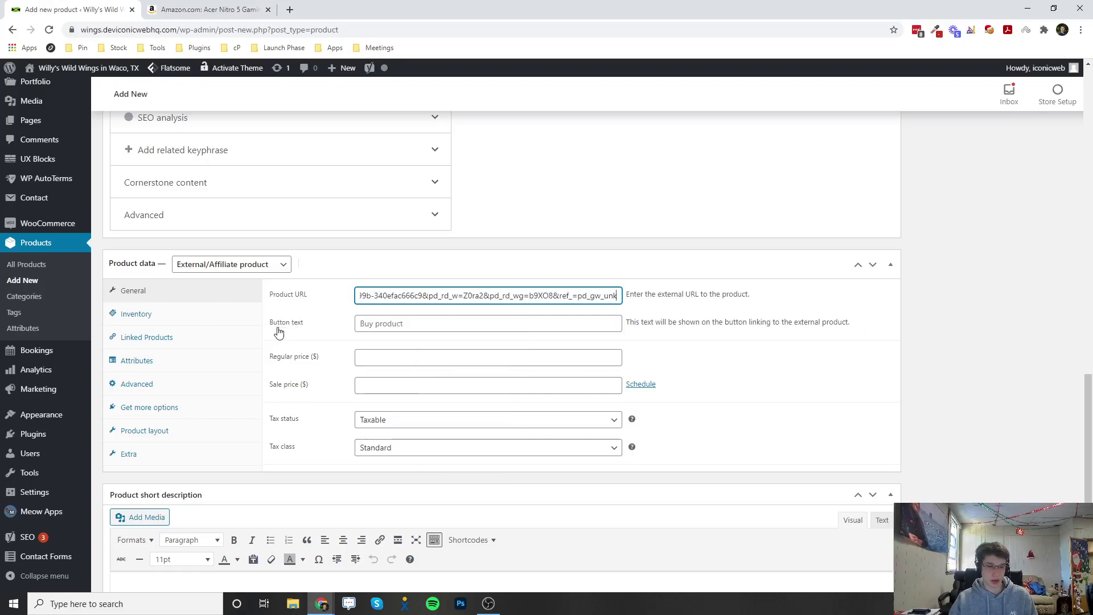
pyautogui.click(441, 324)
pyautogui.click(429, 324)
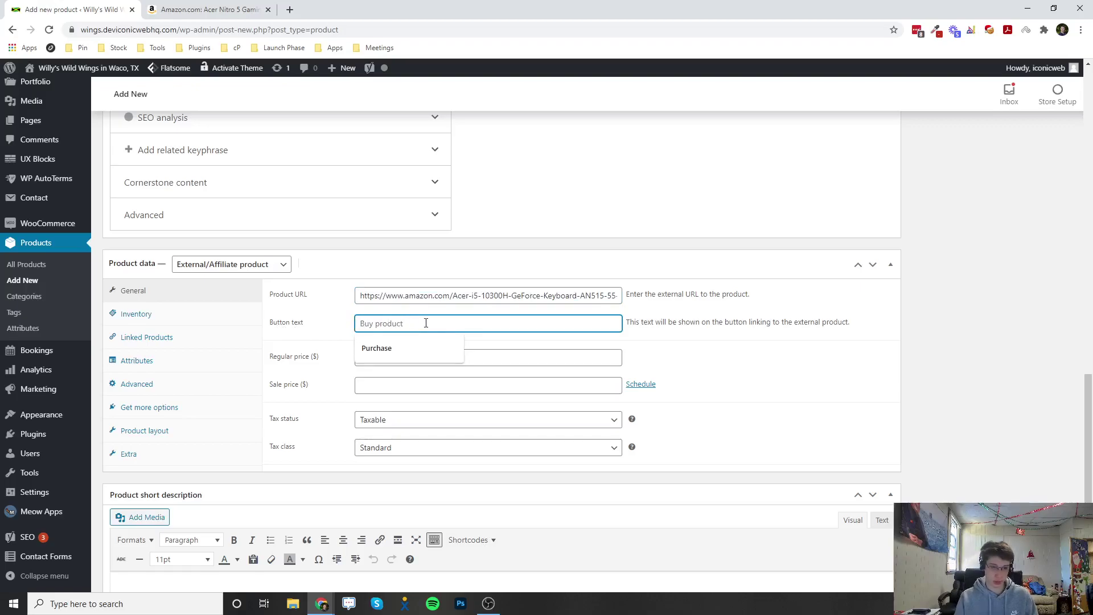
pyautogui.write('Buy')
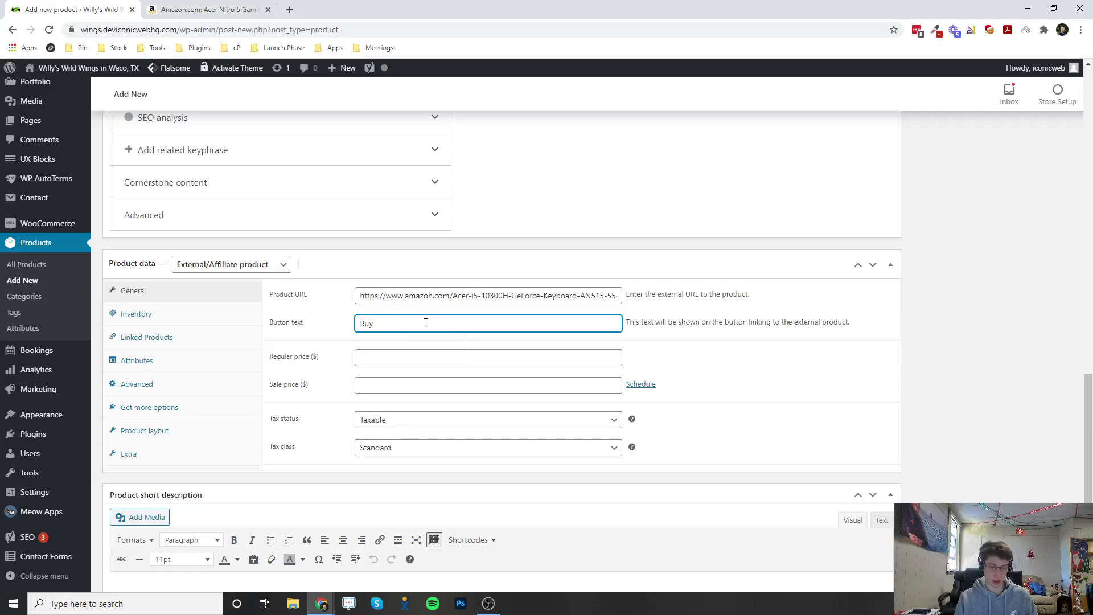
pyautogui.write(' on Amazon')
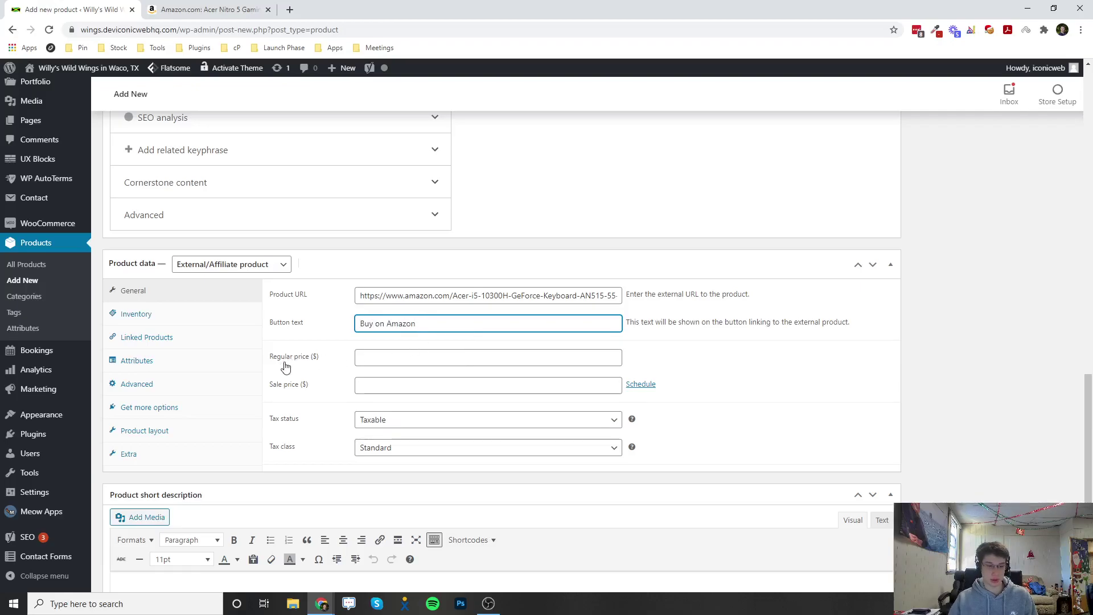
# Check the Amazon list price and enter 819.99 as the regular price
pyautogui.click(228, 4)
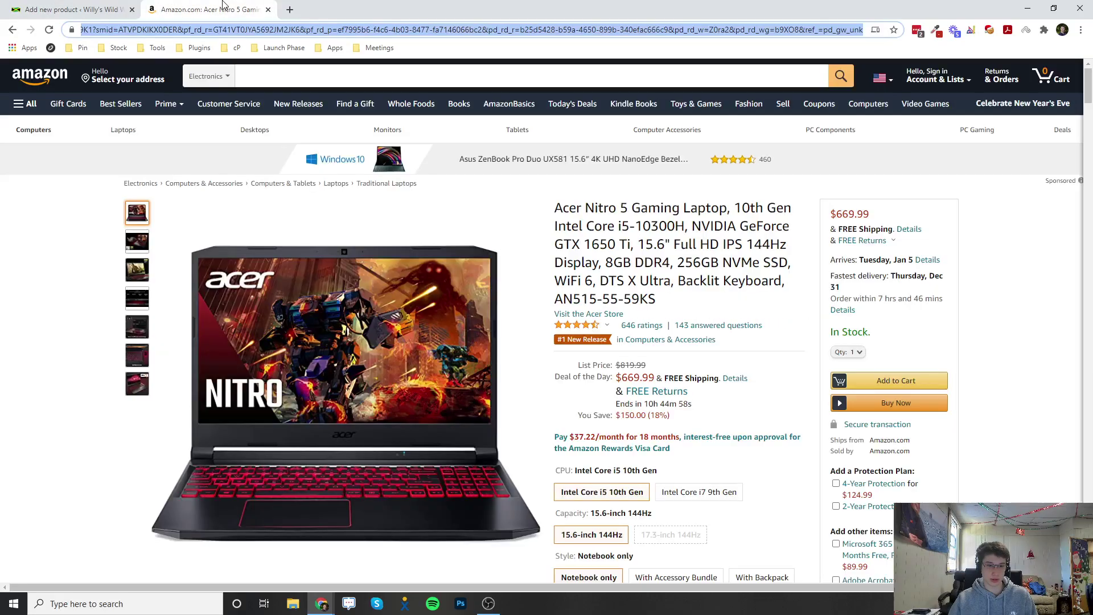
pyautogui.scroll(-1, 719, 412)
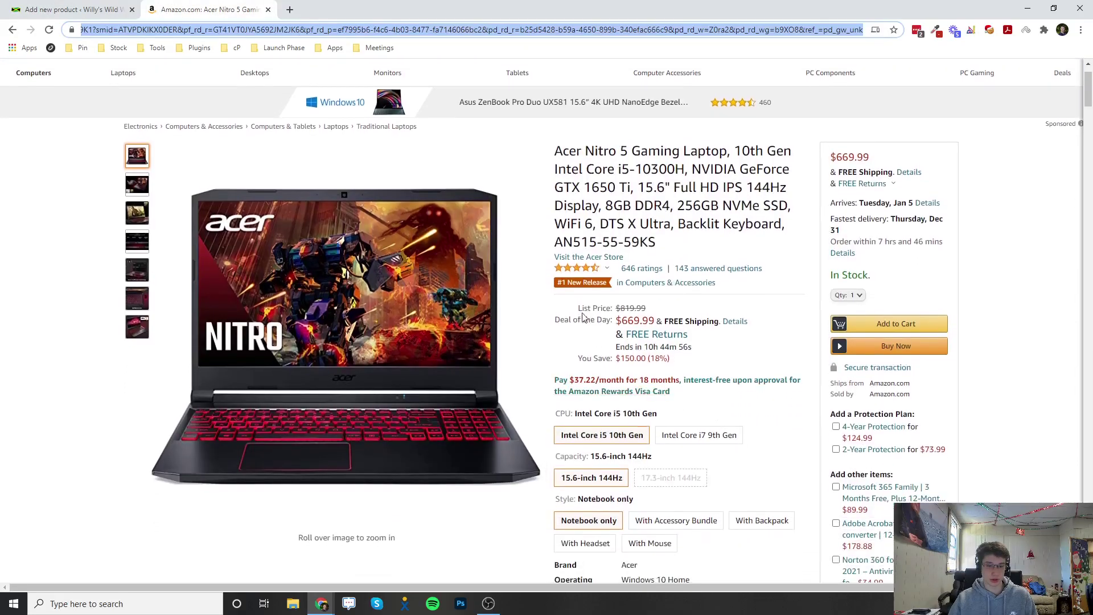
pyautogui.moveTo(579, 308); pyautogui.dragTo(636, 317)
pyautogui.click(640, 308)
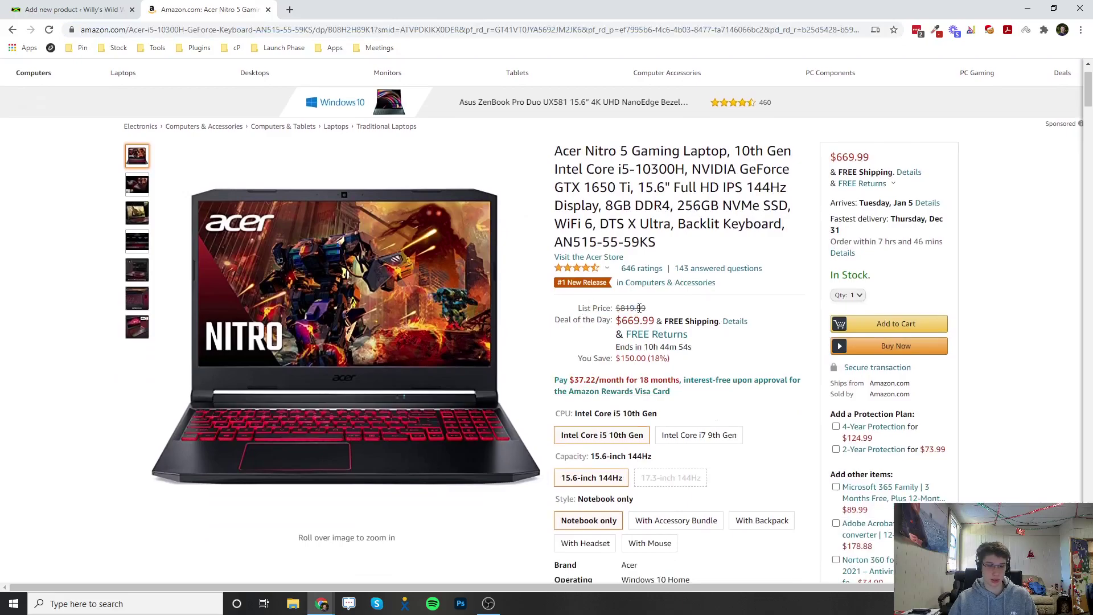
pyautogui.click(118, 5)
pyautogui.click(432, 353)
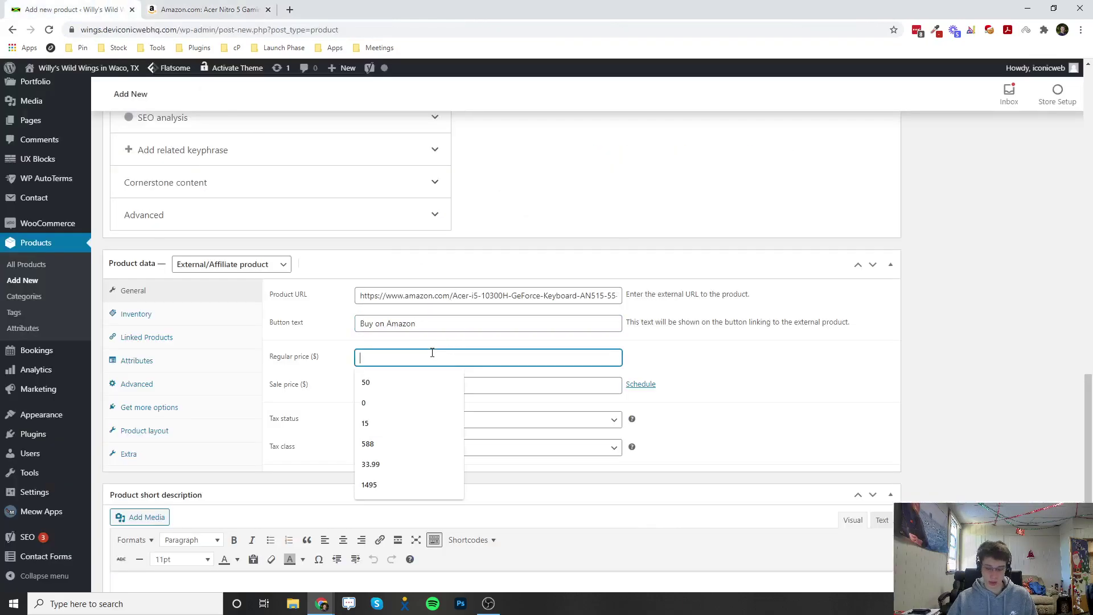
pyautogui.write('819.99')
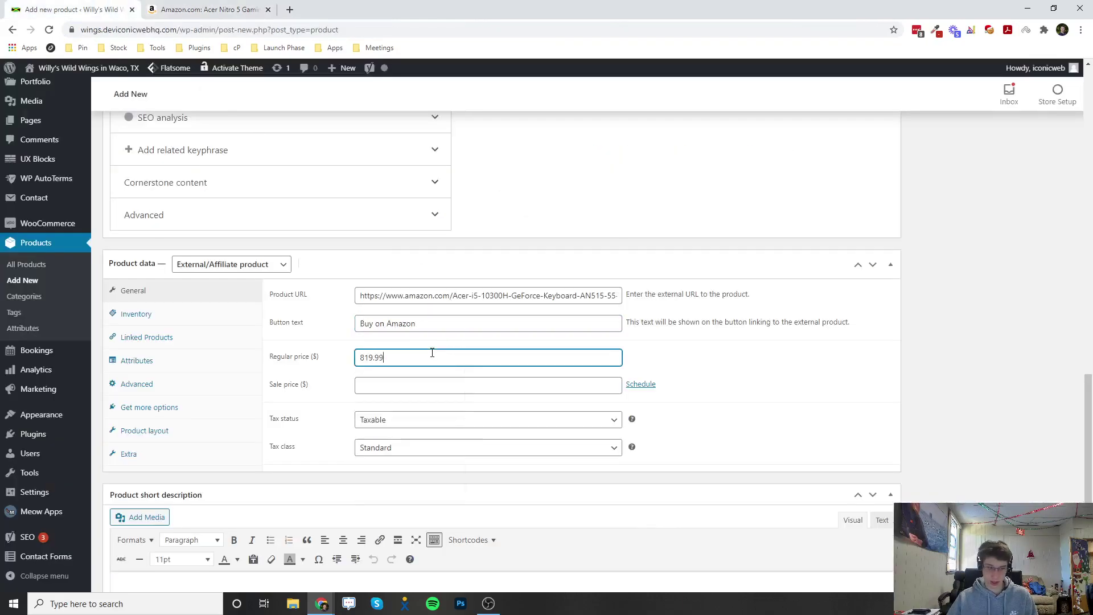
# Check the Amazon deal price and enter 699.99 as the sale price
pyautogui.click(381, 383)
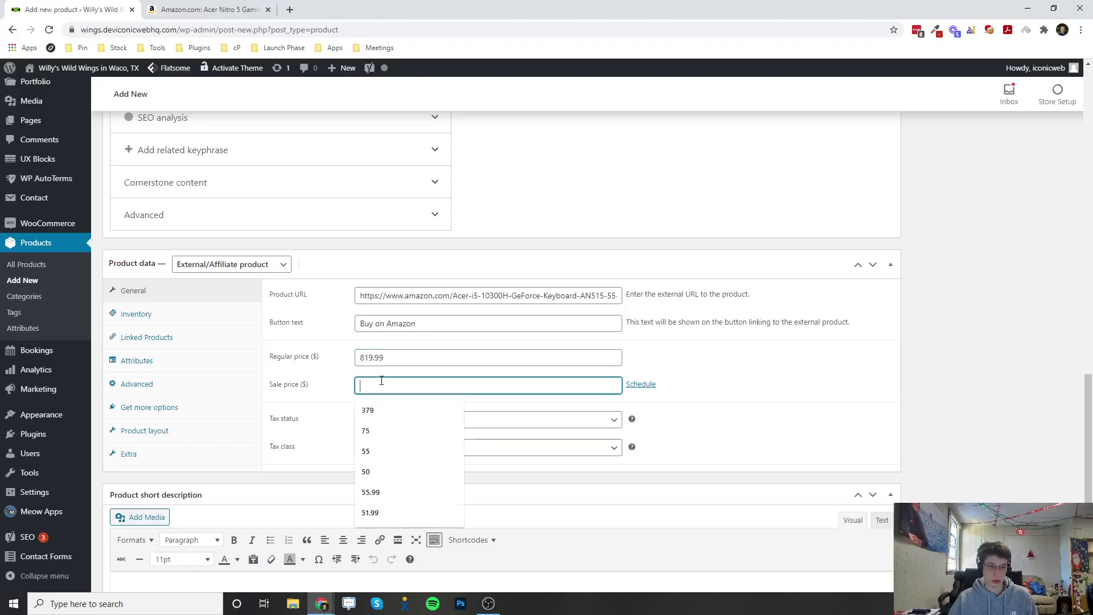
pyautogui.click(197, 10)
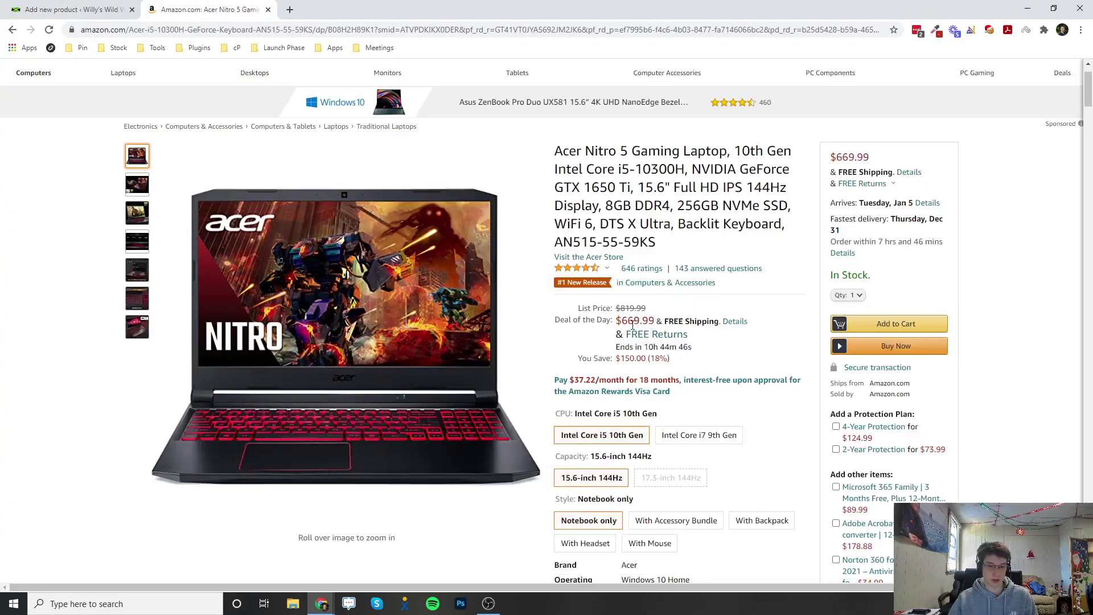
pyautogui.click(74, 9)
pyautogui.write('699.99')
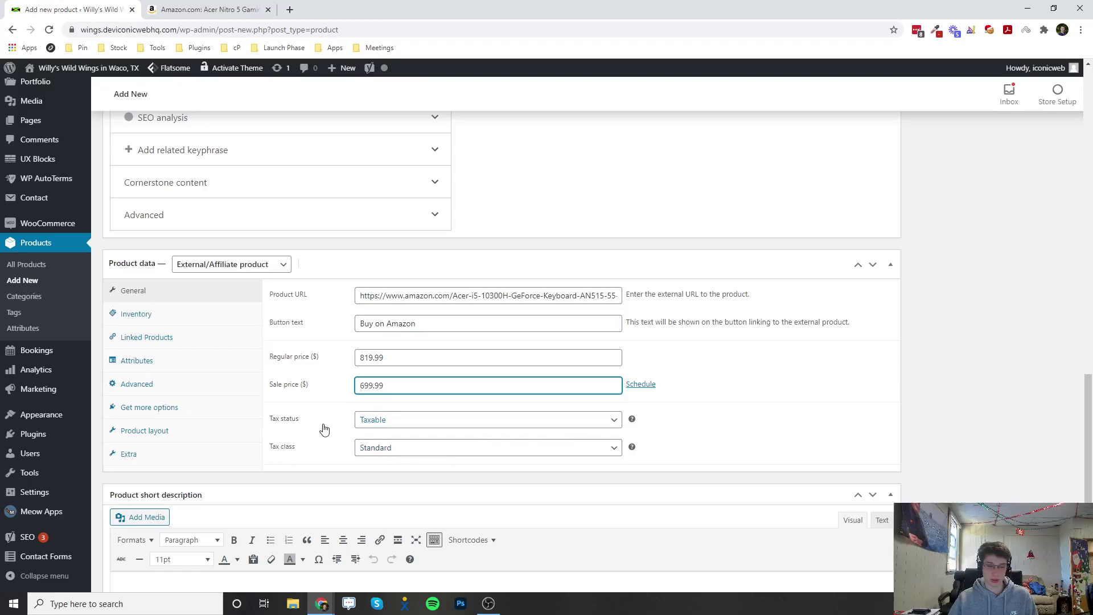
pyautogui.scroll(10, 300, 430)
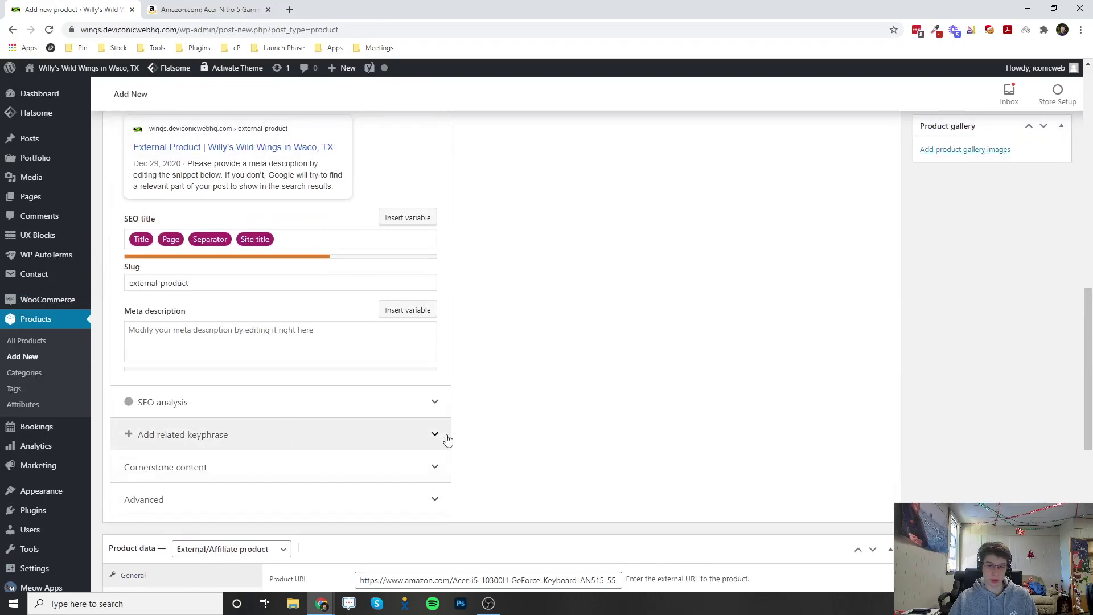
pyautogui.scroll(5, 725, 435)
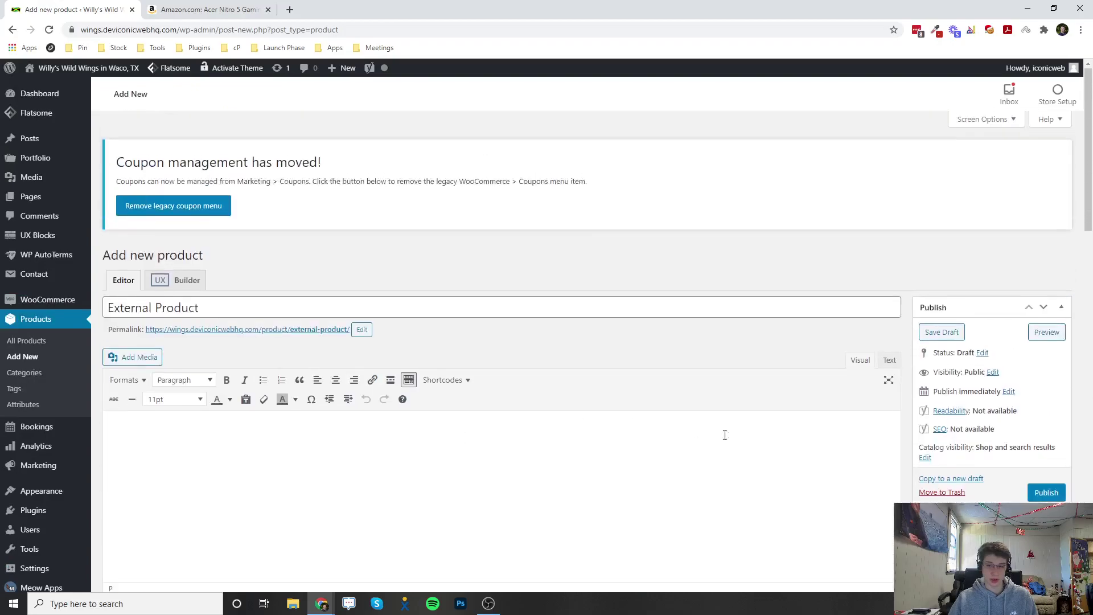
# Publish External Product and view its live page showing $699.99 and a Buy on Amazon button
pyautogui.click(1042, 496)
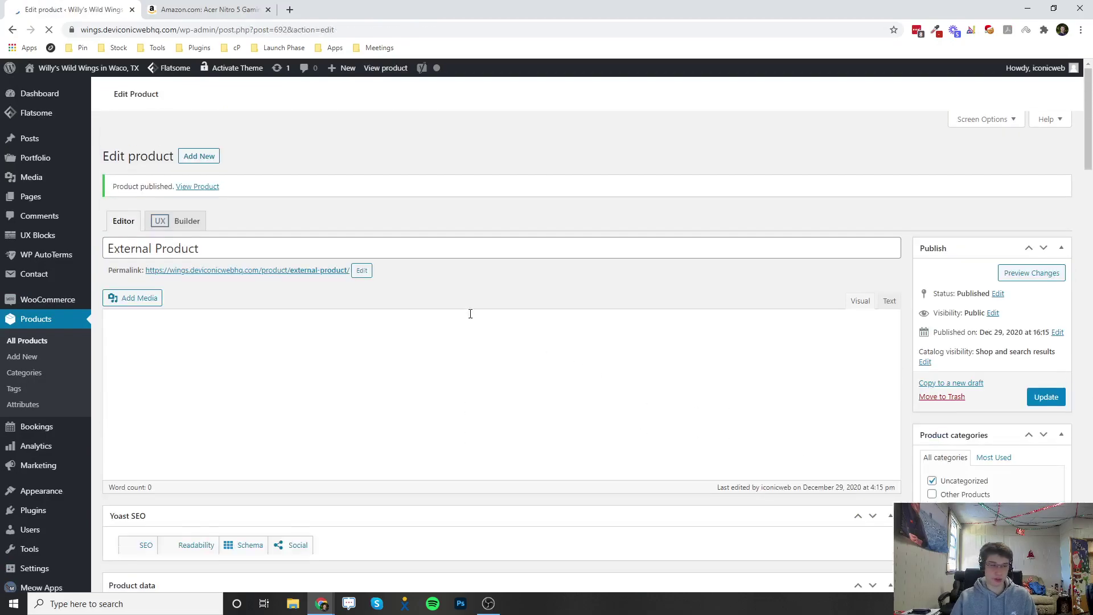
pyautogui.rightClick(398, 74)
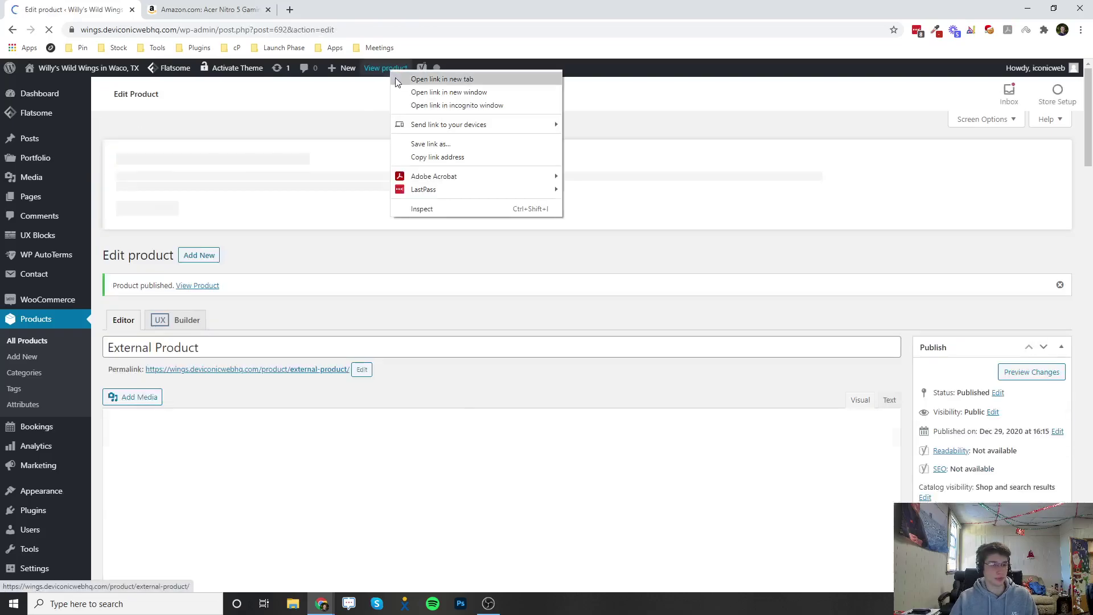
pyautogui.click(427, 79)
pyautogui.click(222, 6)
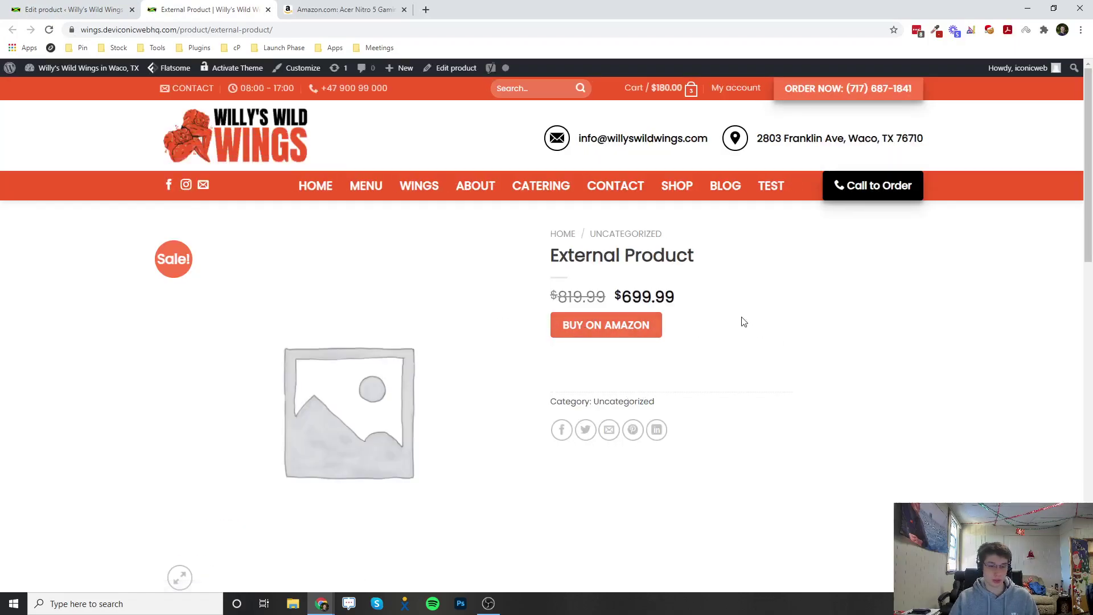
pyautogui.moveTo(551, 261); pyautogui.dragTo(697, 270)
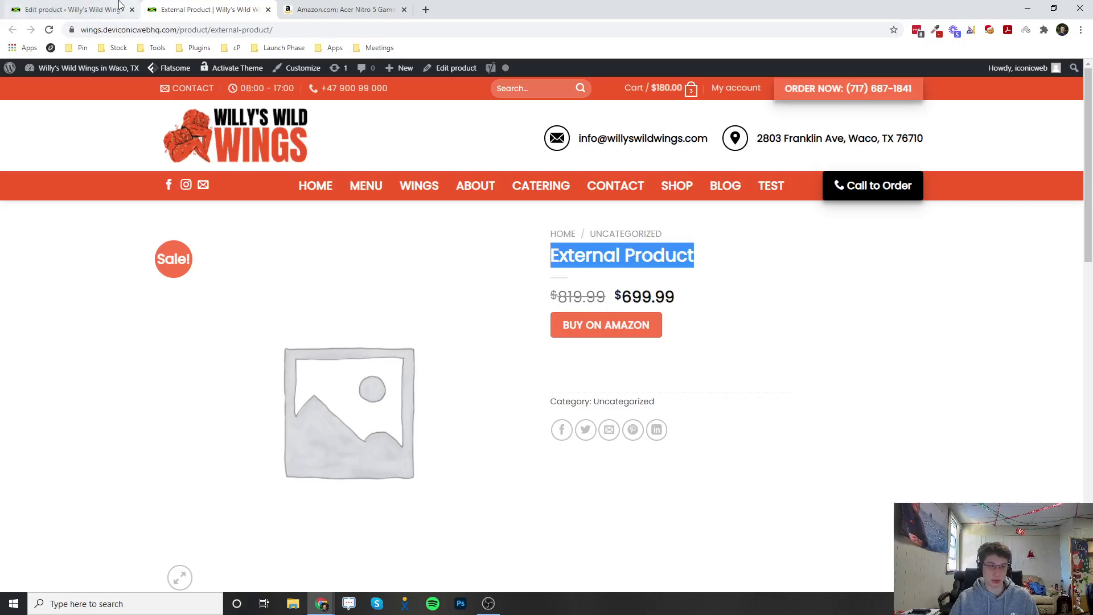
# Replace the product title with the full Acer Nitro 5 title copied from Amazon
pyautogui.click(354, 5)
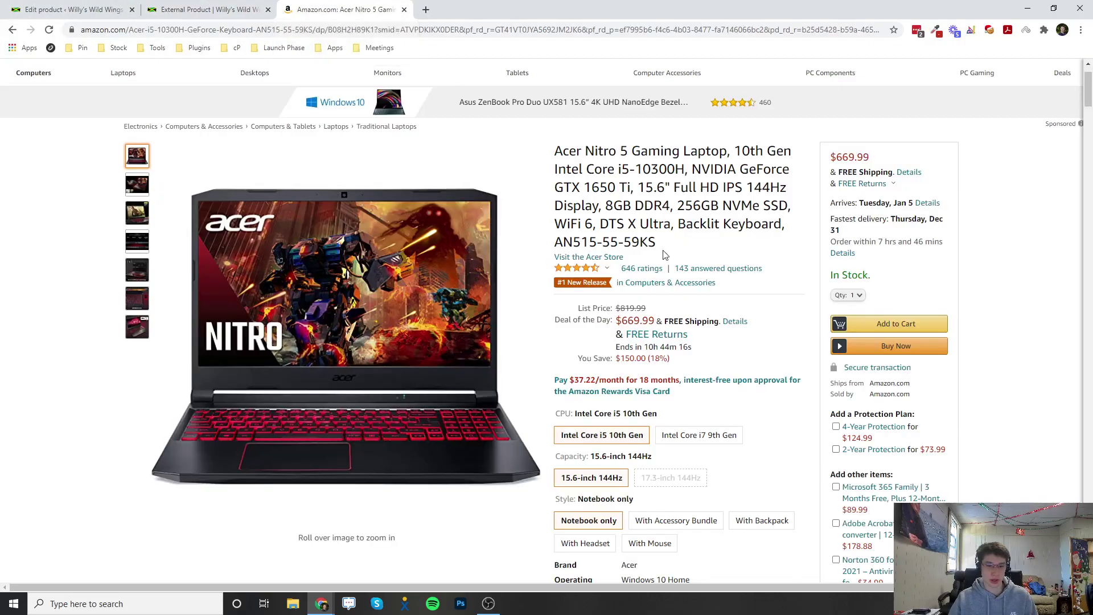
pyautogui.moveTo(665, 254); pyautogui.dragTo(560, 152)
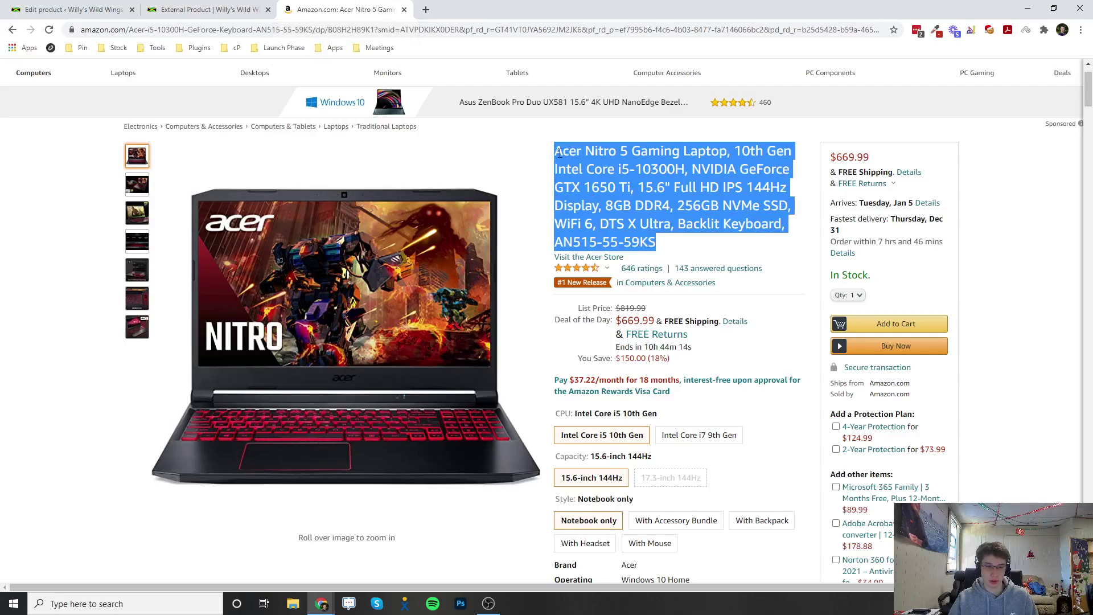
pyautogui.hotkey('ctrl', '1')
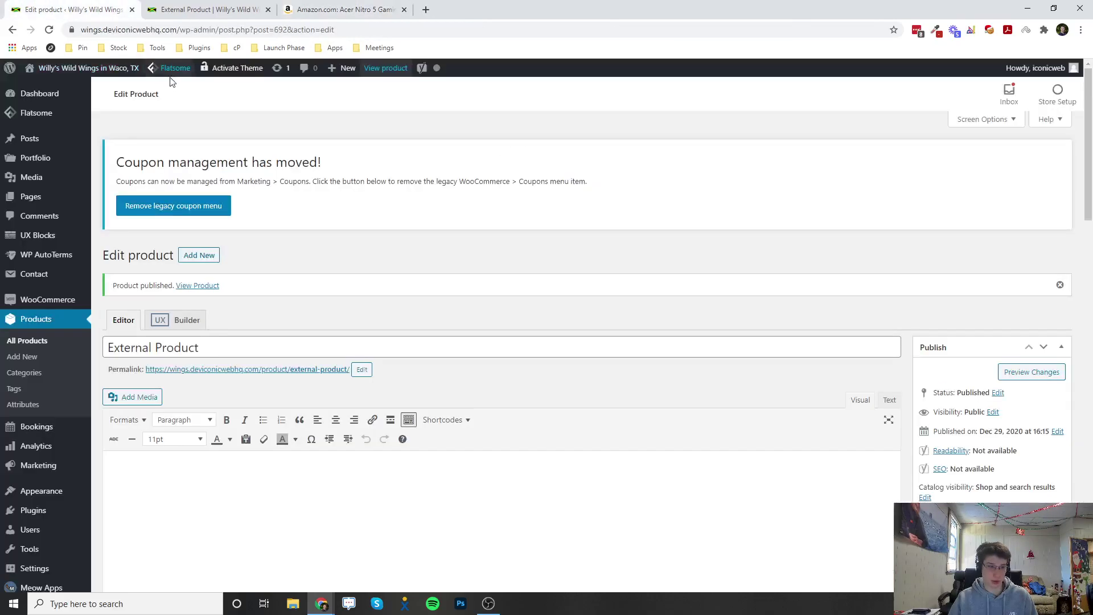
pyautogui.click(216, 345)
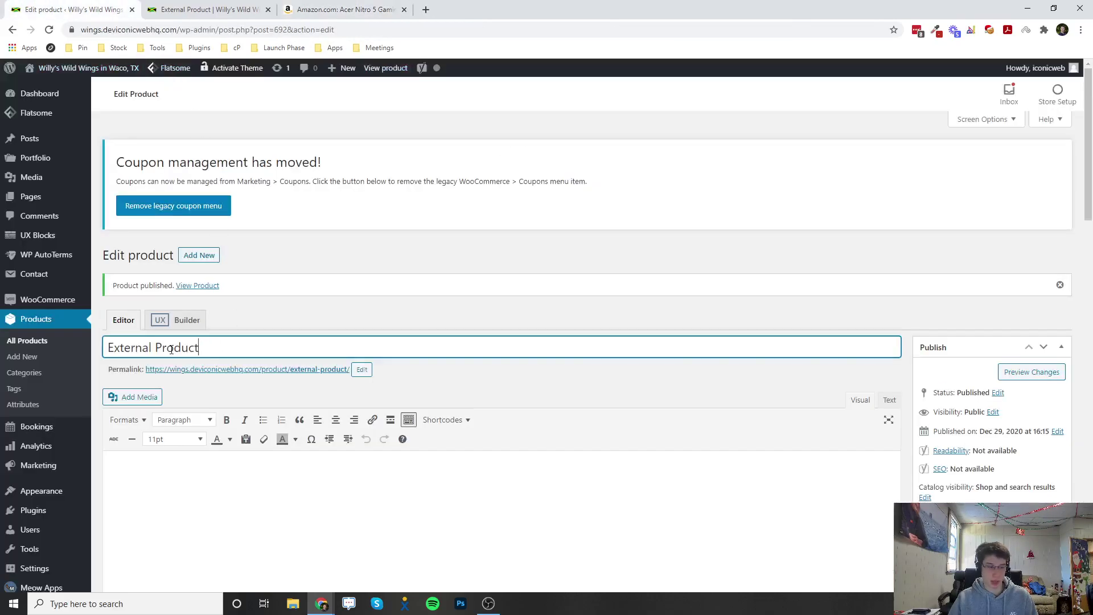
pyautogui.hotkey('ctrl', 'a')
pyautogui.write('Acer Nitro 5 Gaming Laptop, Intel Core i5-10300H, NVIDIA GeForce GTX 1650 Ti, 15.6" Full HD IPS 144Hz Display, 8GB DDR4, 256GB NVMe SSD, WiFi 6, DTS X Ultra, Backlit Keyboard, AN515-55-59KS')
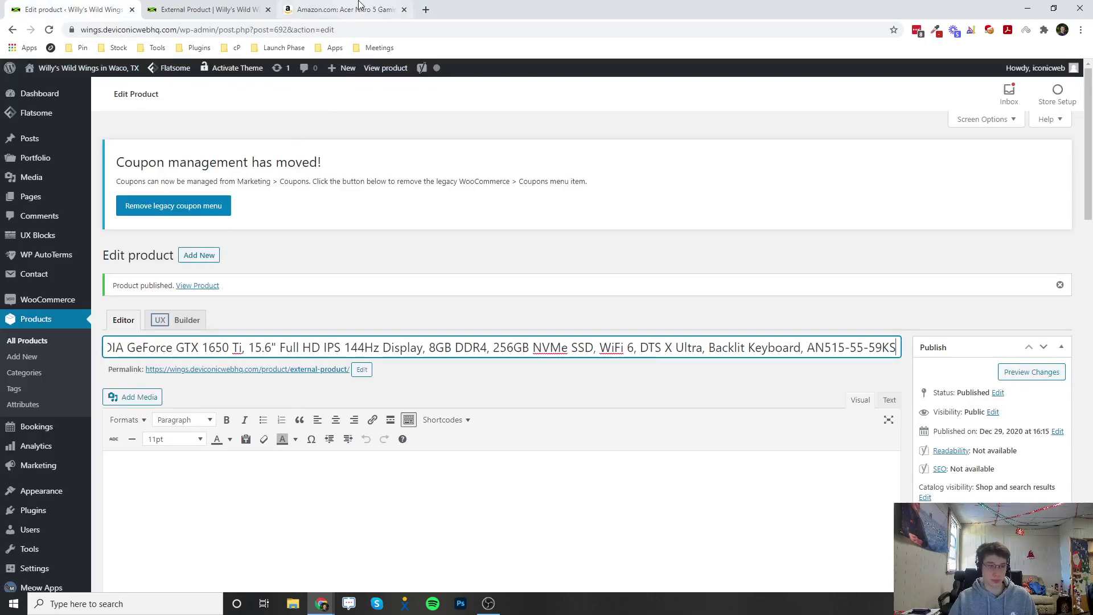
# Paste Amazon's About this item bullets into the product short description
pyautogui.hotkey('ctrl', '3')
pyautogui.scroll(-5, 762, 456)
pyautogui.scroll(-3, 762, 456)
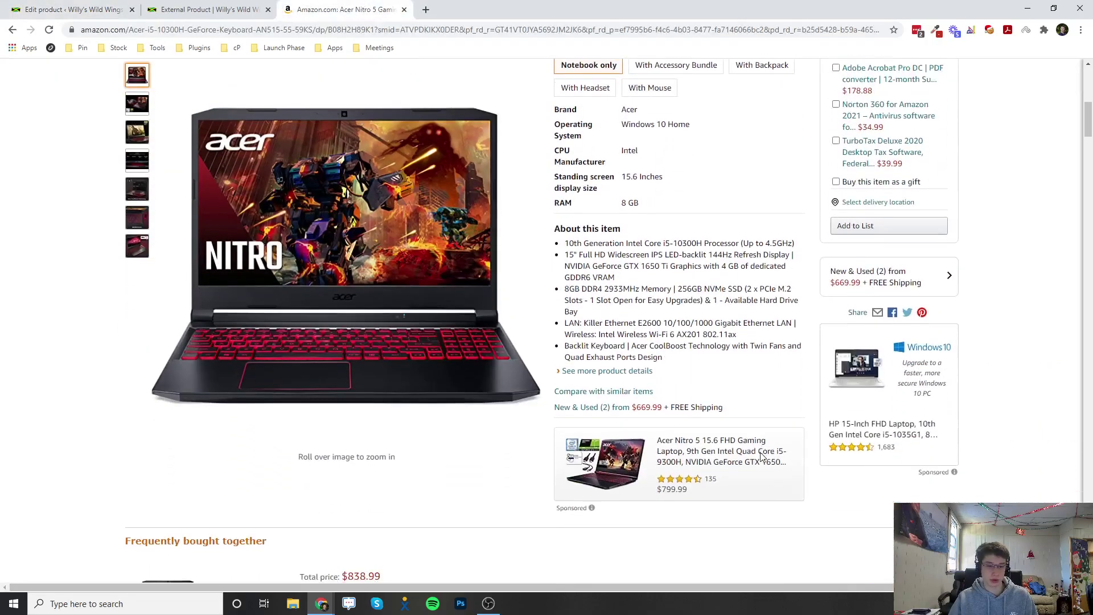
pyautogui.moveTo(678, 366); pyautogui.dragTo(553, 224)
pyautogui.moveTo(177, 102)
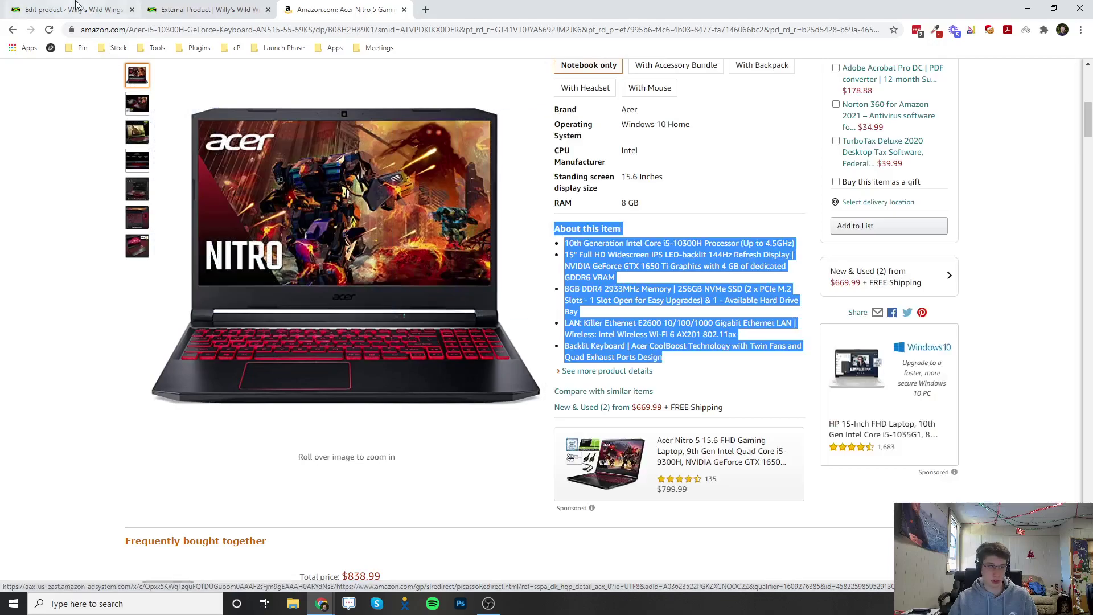
pyautogui.hotkey('ctrl', '1')
pyautogui.scroll(-15, 272, 480)
pyautogui.scroll(-6, 271, 480)
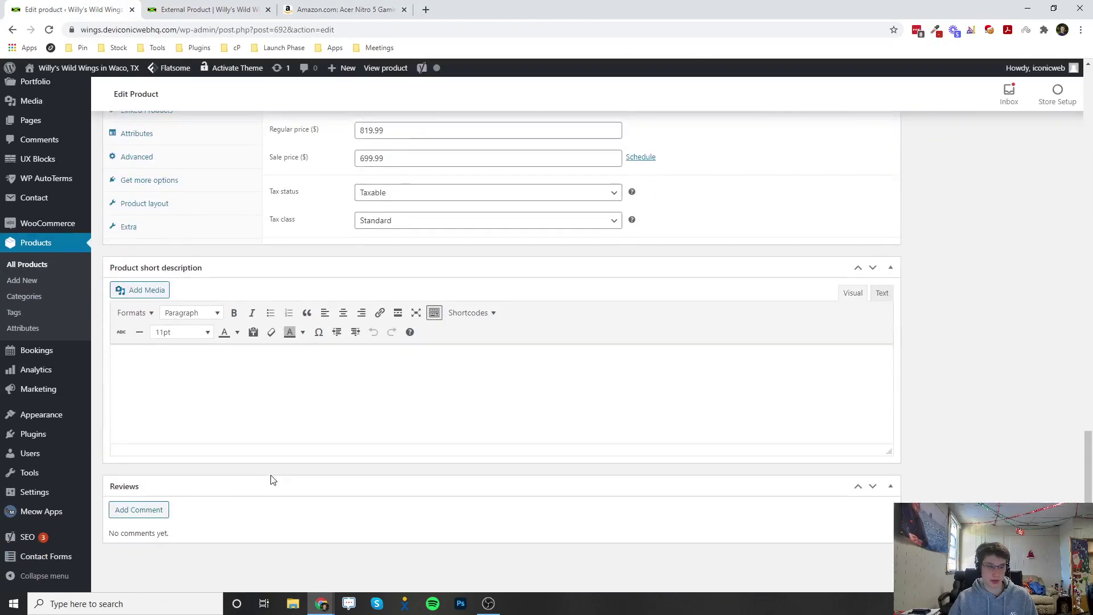
pyautogui.click(260, 394)
pyautogui.hotkey('ctrl', 'v')
pyautogui.scroll(15, 509, 457)
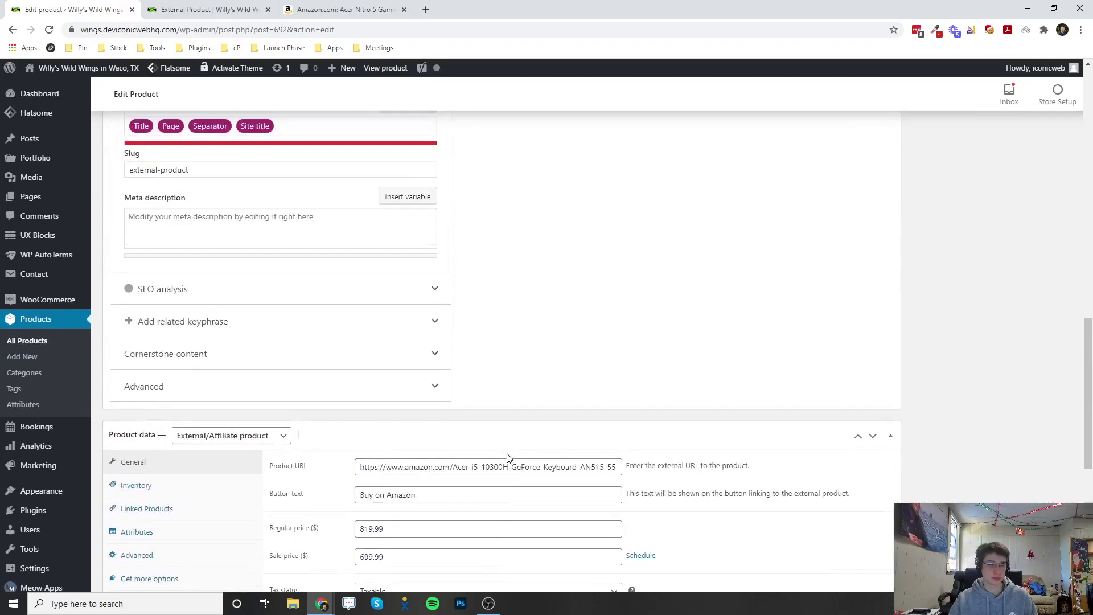
pyautogui.scroll(10, 509, 457)
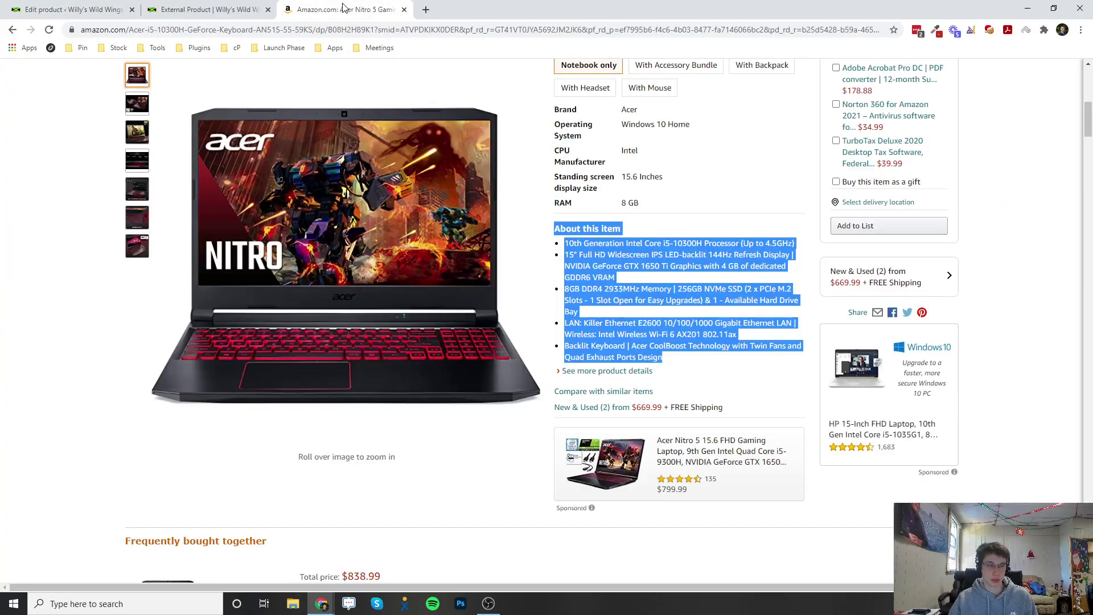
# Save the Acer Nitro laptop photo from the Amazon listing as a jpg file
pyautogui.click(341, 9)
pyautogui.click(342, 225)
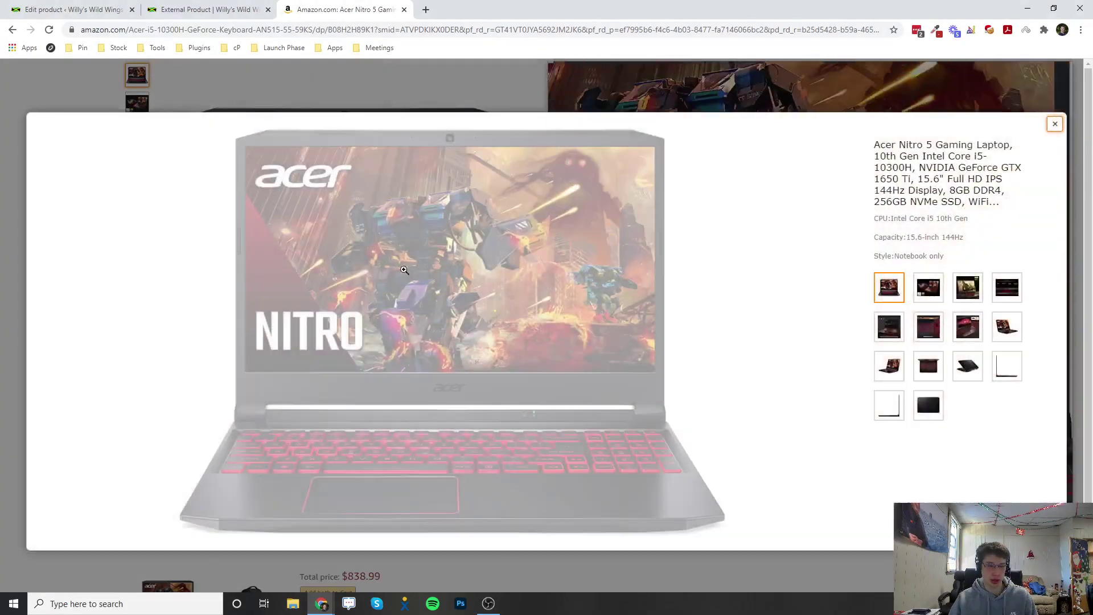
pyautogui.rightClick(487, 306)
pyautogui.click(488, 324)
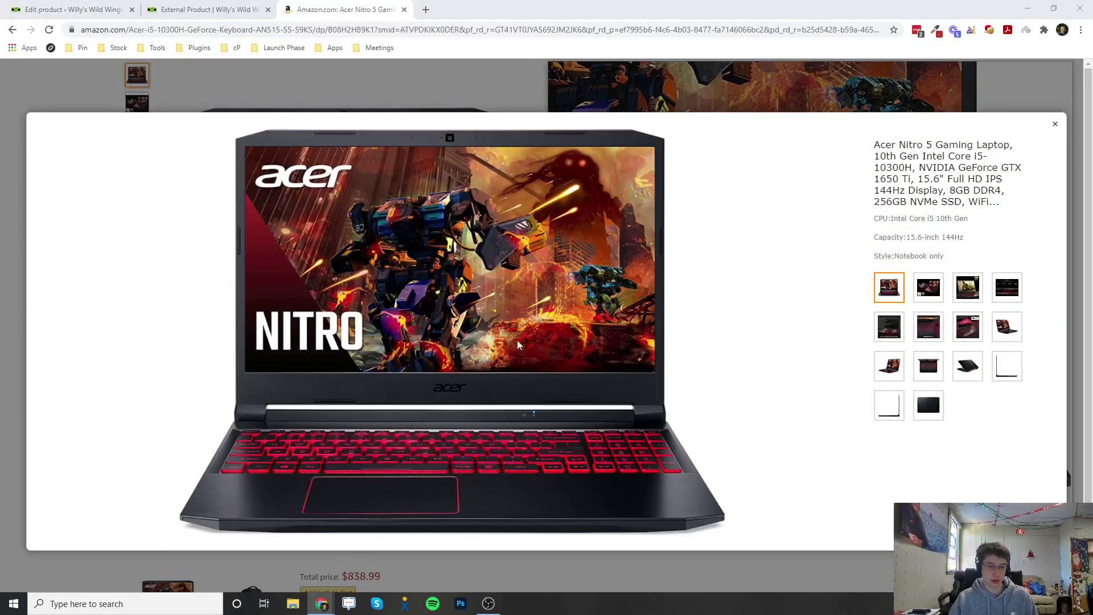
pyautogui.click(455, 291)
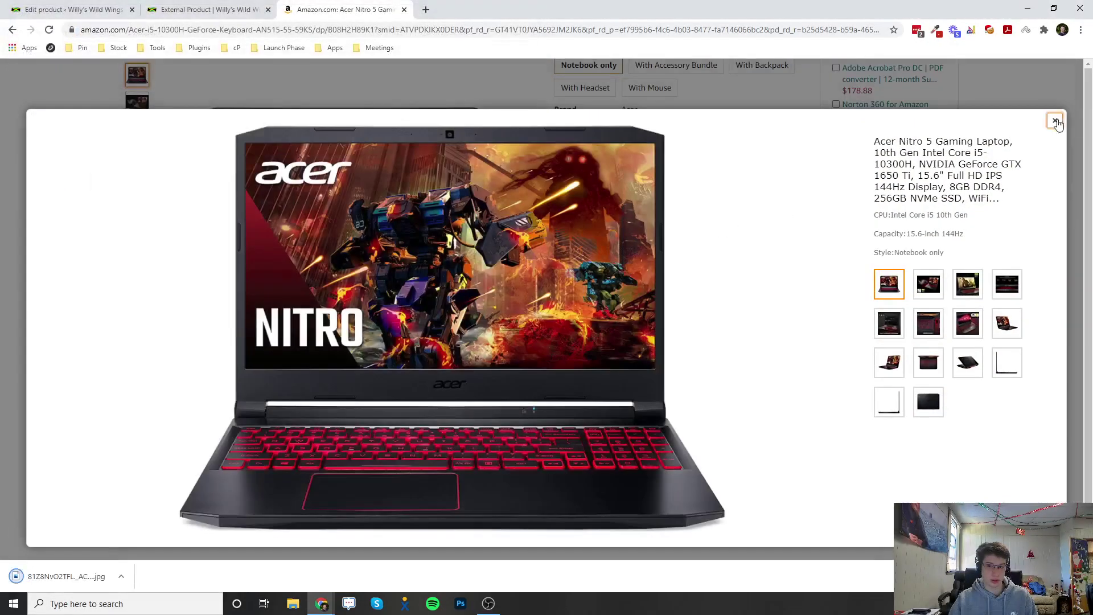
pyautogui.click(78, 7)
# Upload the downloaded laptop photo and set it as the product image
pyautogui.scroll(-7, 945, 353)
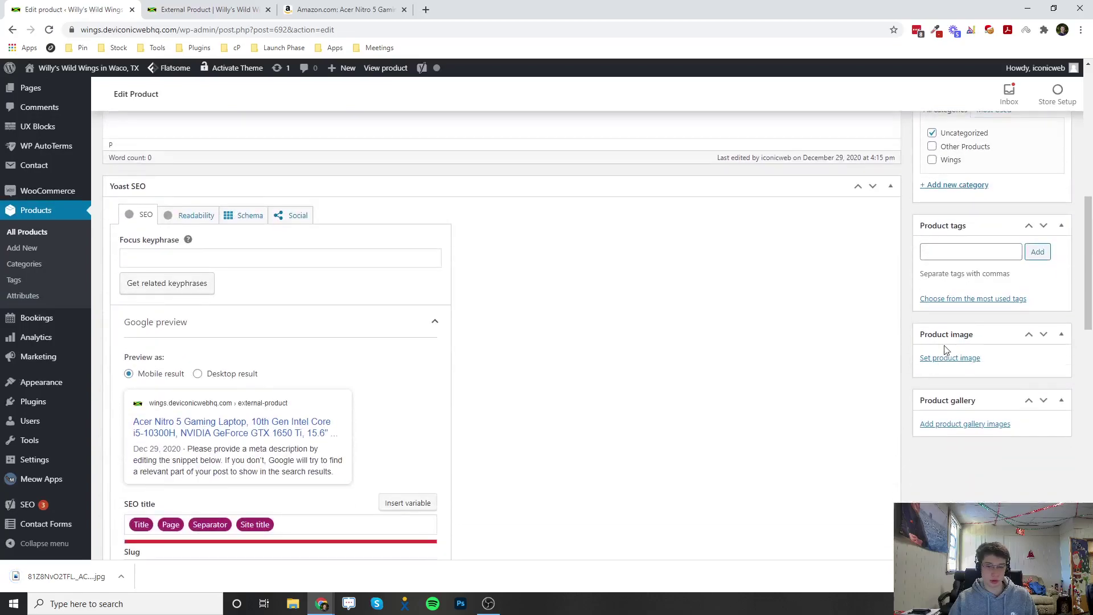
pyautogui.click(940, 360)
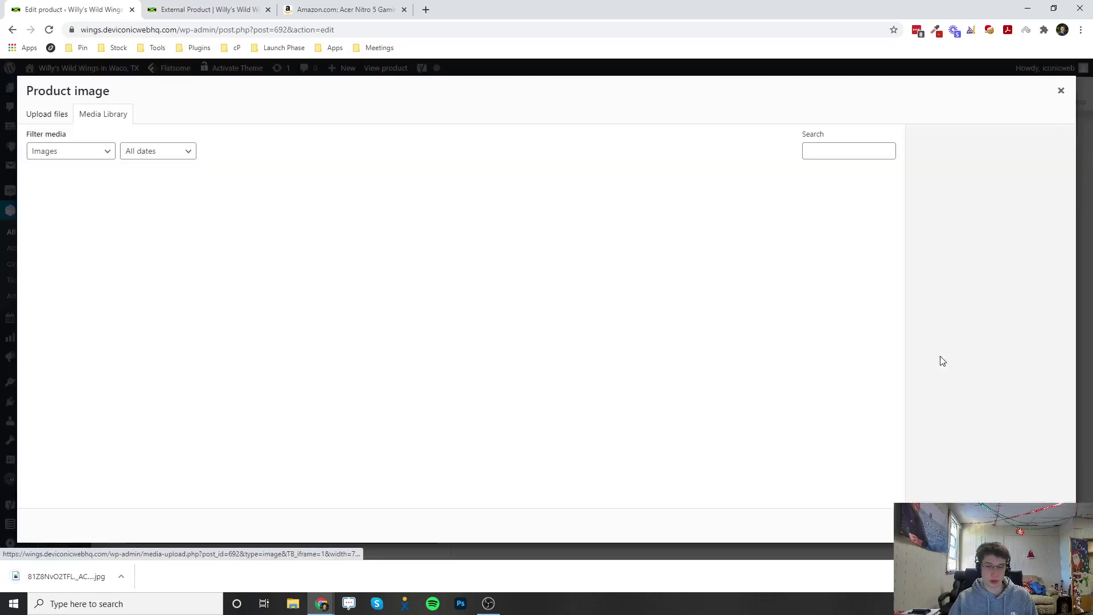
pyautogui.moveTo(66, 576); pyautogui.dragTo(295, 337)
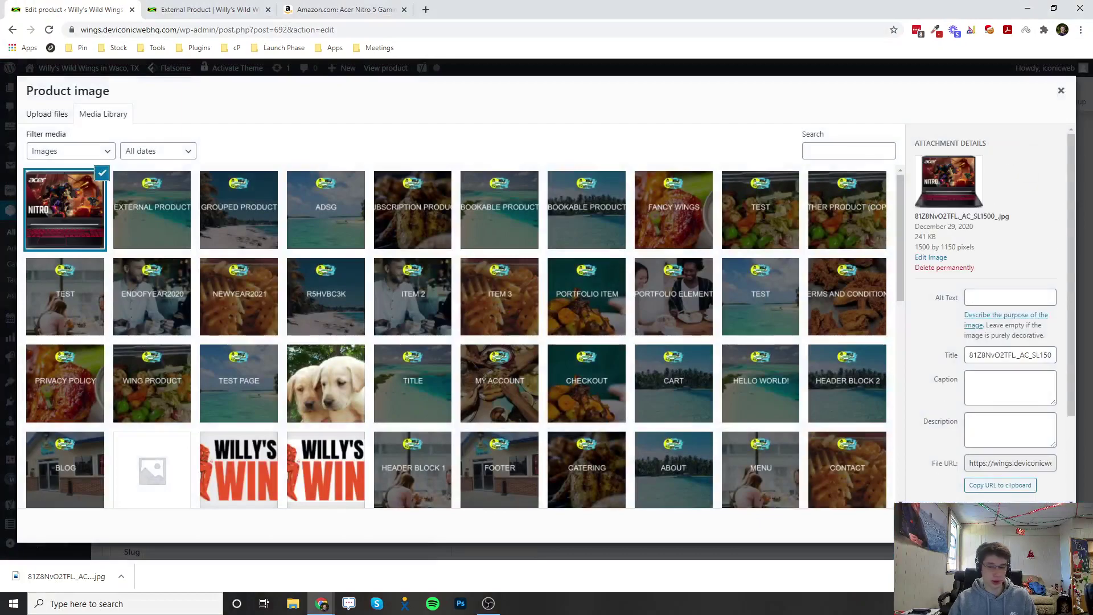
pyautogui.click(1025, 525)
pyautogui.scroll(10, 806, 450)
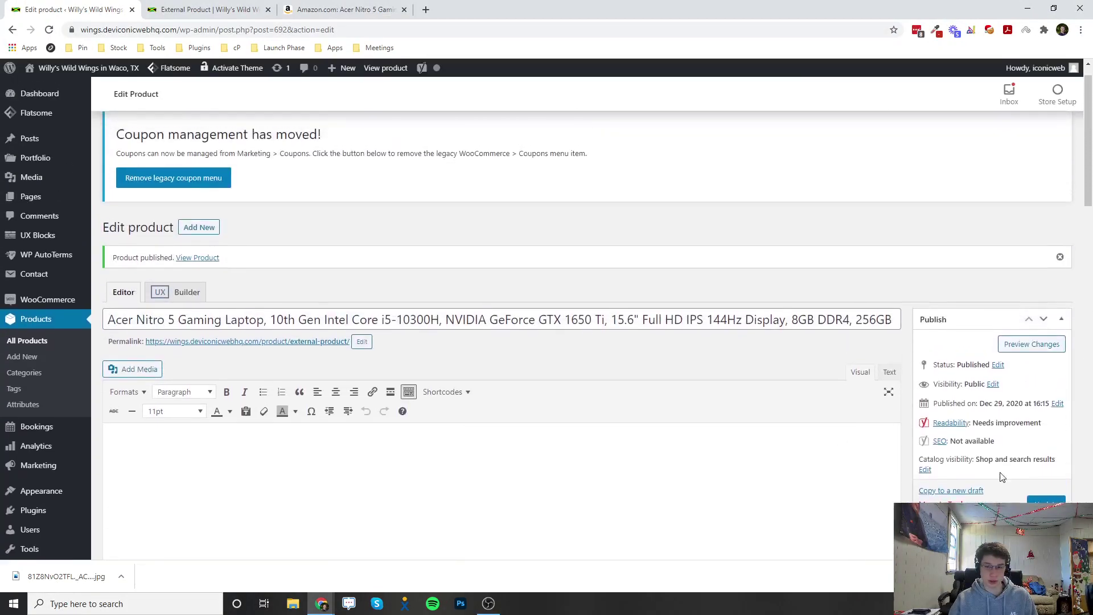
# Update the product and reload its live page in the other tab
pyautogui.click(1047, 504)
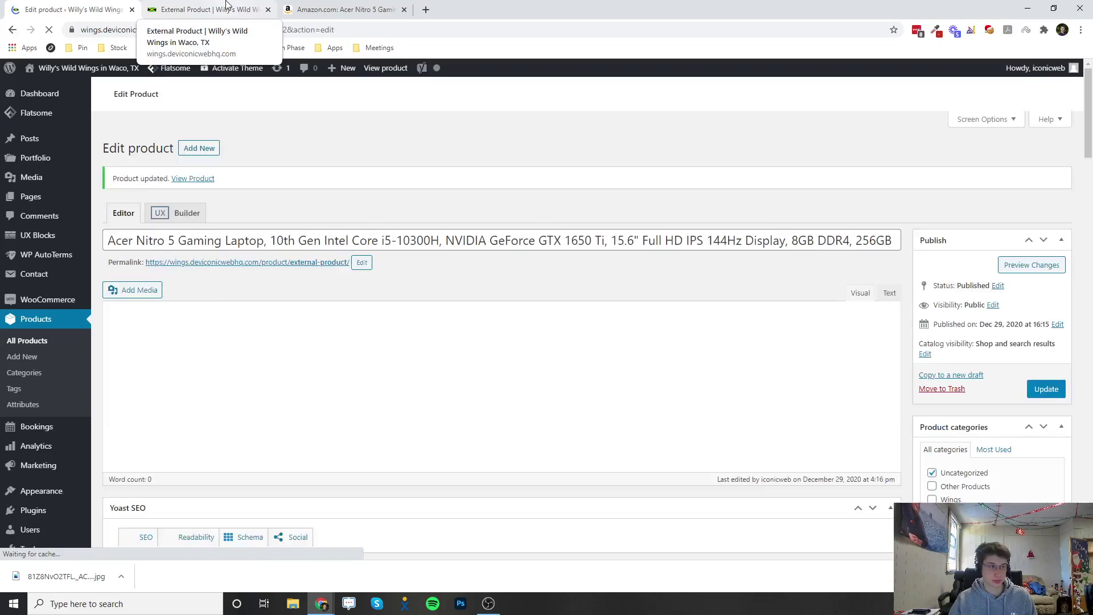
pyautogui.click(226, 5)
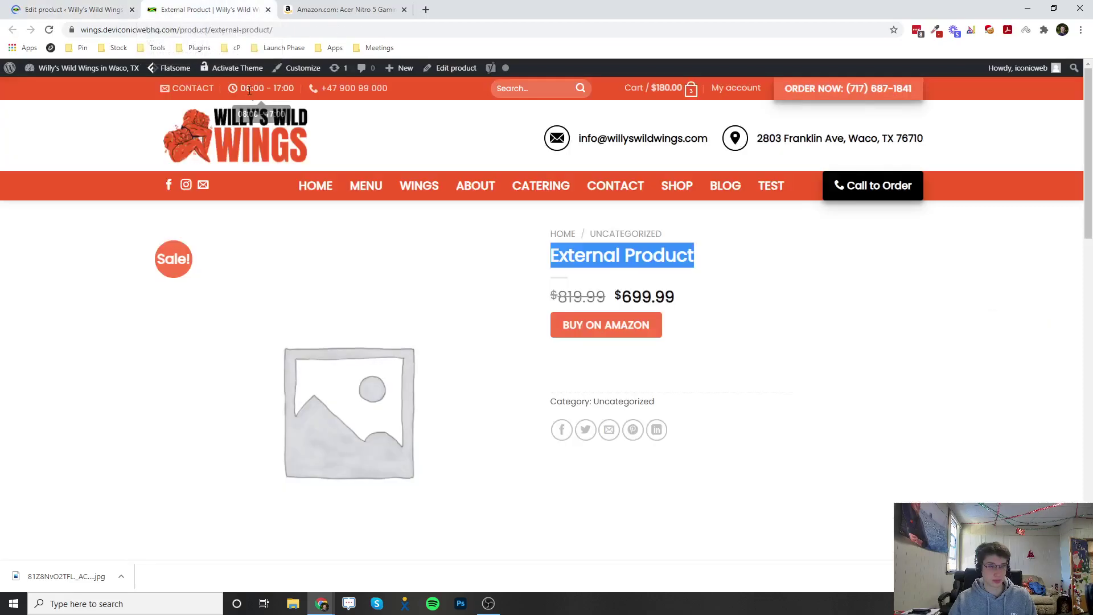
pyautogui.press('F5')
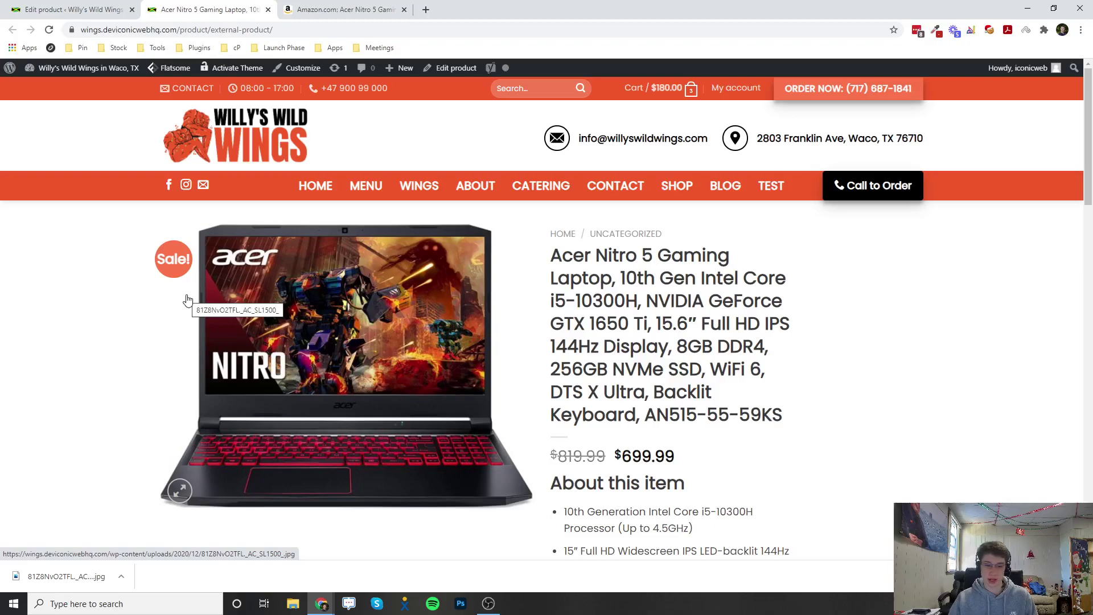
# Review the live page's Acer title, $699.99 sale price and About this item bullets
pyautogui.scroll(-1, 187, 299)
pyautogui.scroll(1, 200, 296)
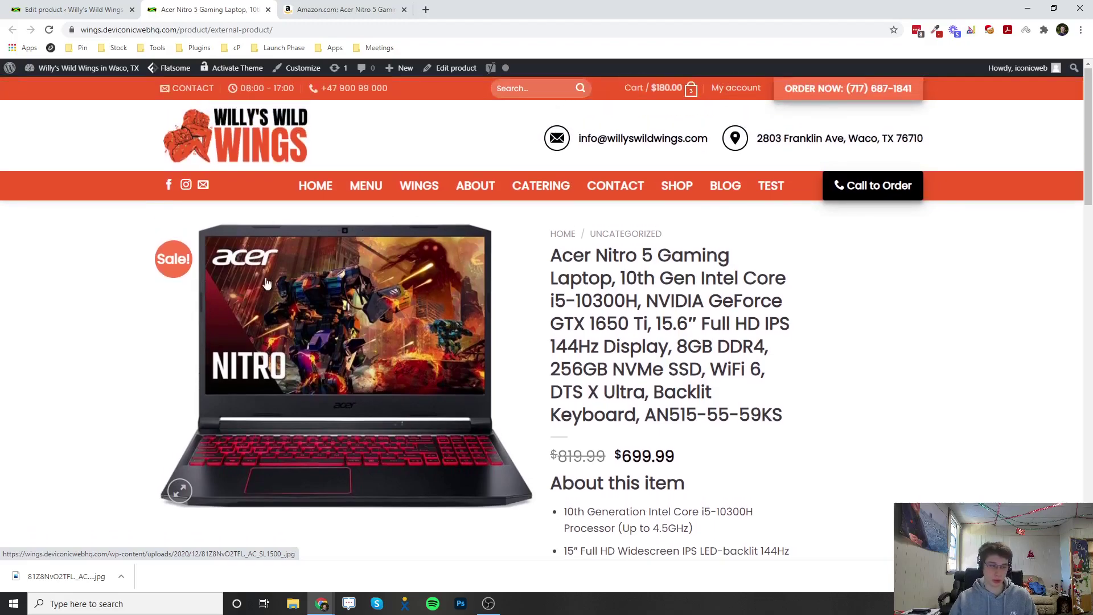
pyautogui.scroll(-1, 296, 354)
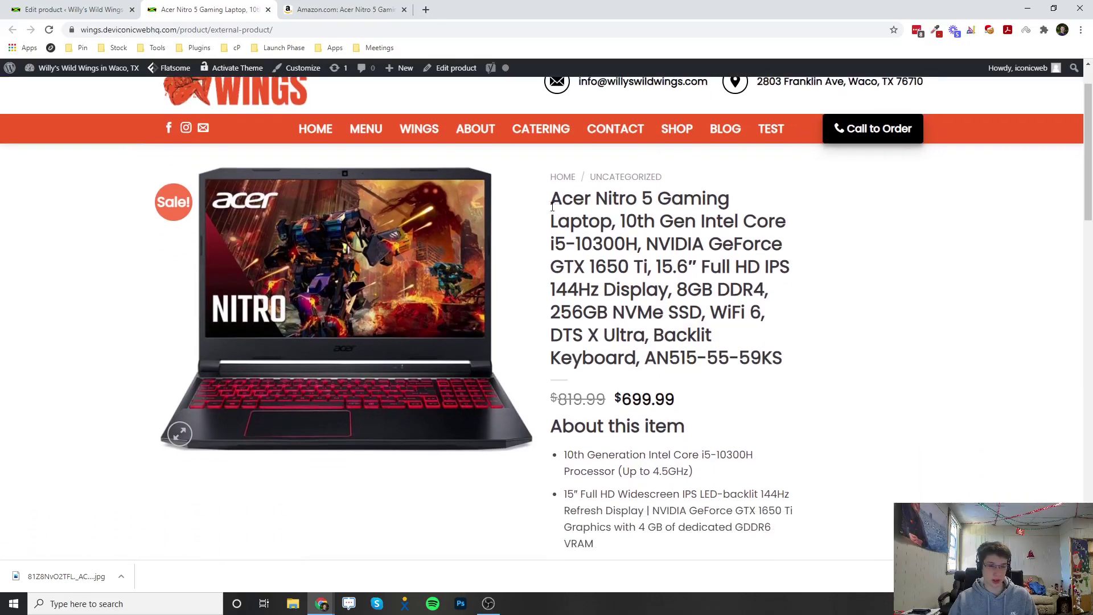
pyautogui.moveTo(552, 207); pyautogui.dragTo(795, 373)
pyautogui.click(795, 373)
pyautogui.scroll(-2, 606, 306)
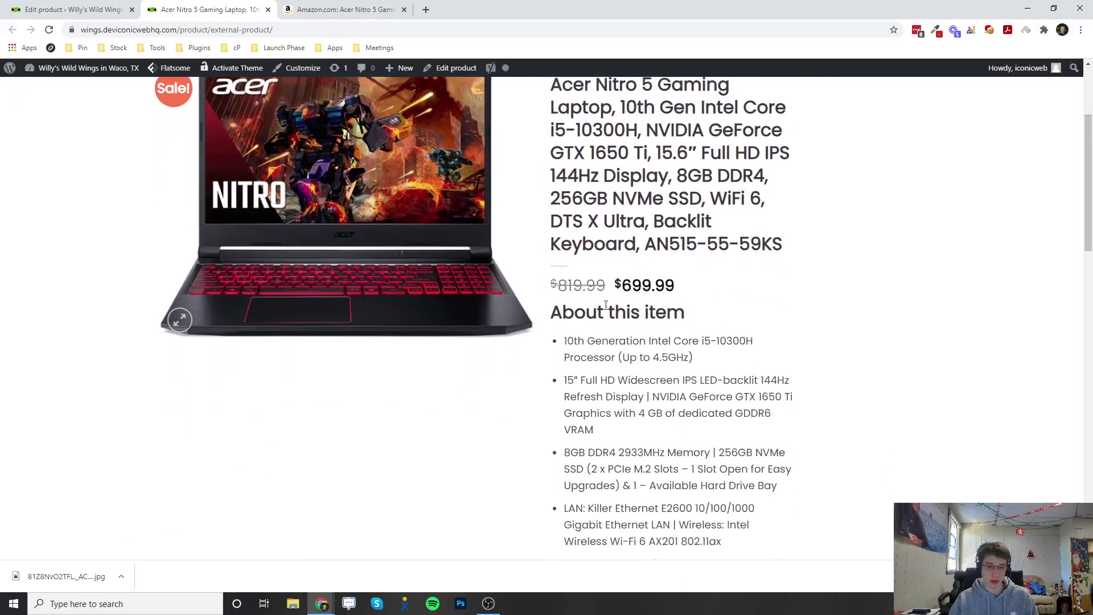
pyautogui.moveTo(555, 286); pyautogui.dragTo(669, 290)
pyautogui.scroll(-2, 661, 291)
pyautogui.click(641, 300)
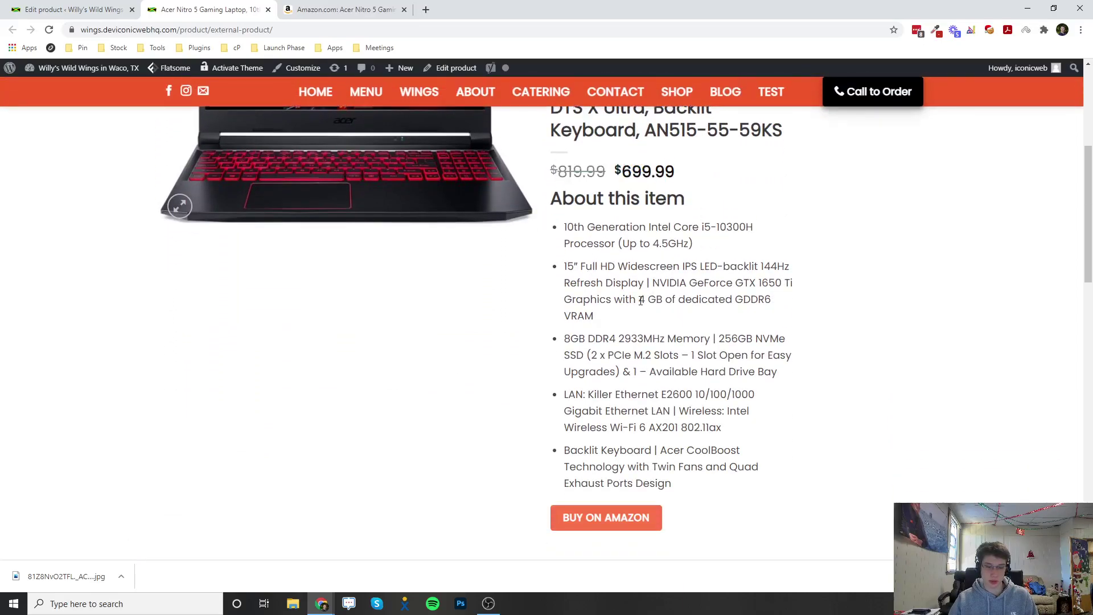
pyautogui.moveTo(554, 205); pyautogui.dragTo(693, 463)
pyautogui.click(694, 463)
# Follow the Buy on Amazon link and check the Acer Nitro 5 listing's title and $669.99 deal
pyautogui.click(597, 520)
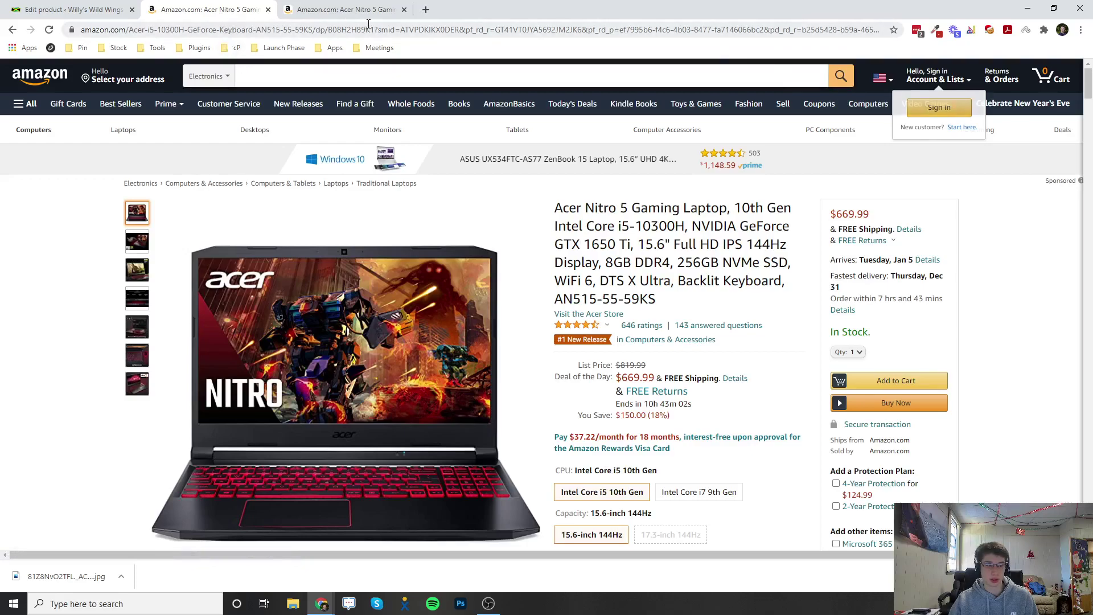
pyautogui.moveTo(556, 207); pyautogui.dragTo(655, 299)
pyautogui.click(654, 300)
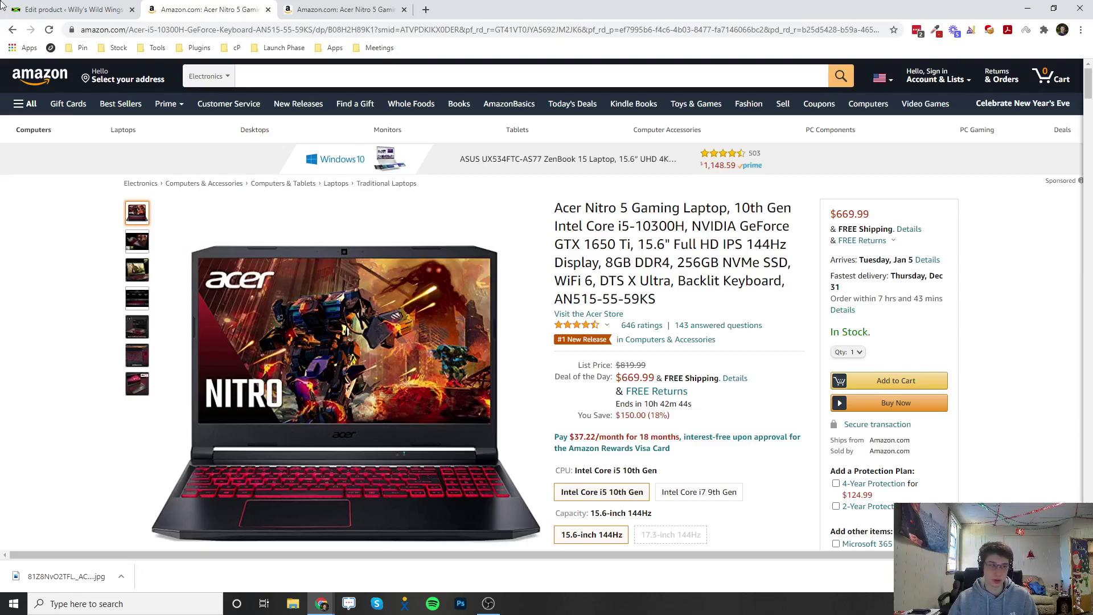
# Go back to the Acer Nitro 5 editor and review its image, 819.99/699.99 prices and Amazon button
pyautogui.click(19, 8)
pyautogui.scroll(-10, 401, 302)
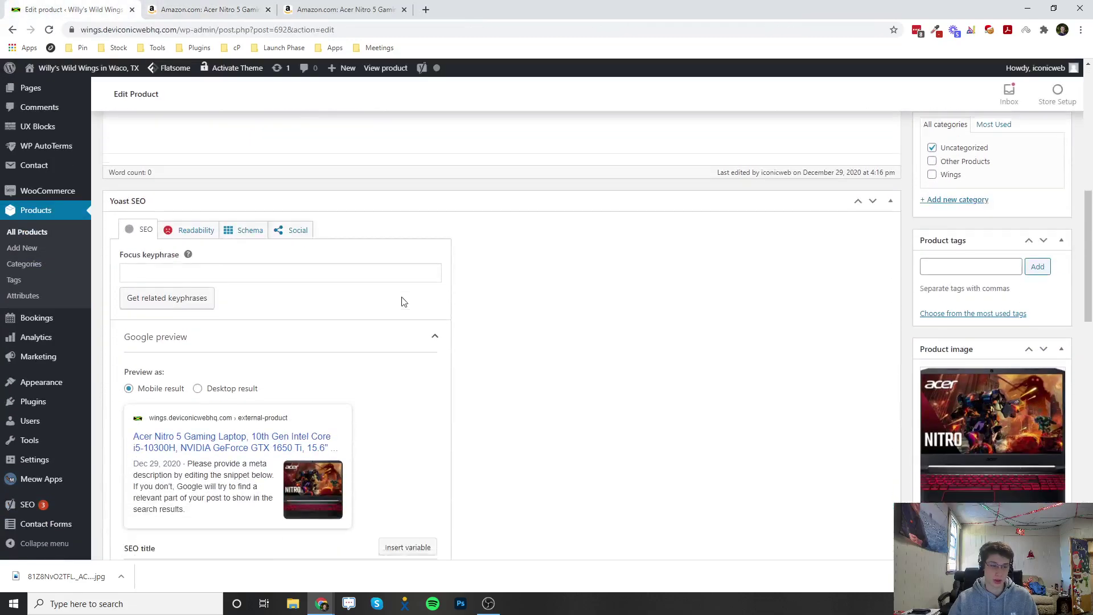
pyautogui.scroll(-9, 402, 302)
pyautogui.scroll(11, 401, 302)
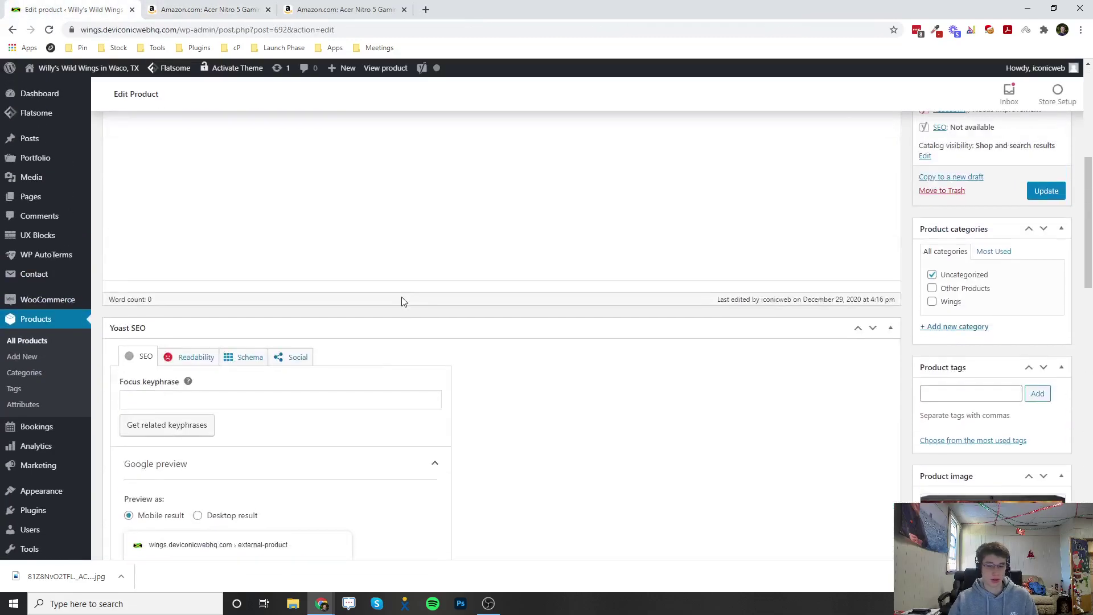
pyautogui.scroll(4, 402, 302)
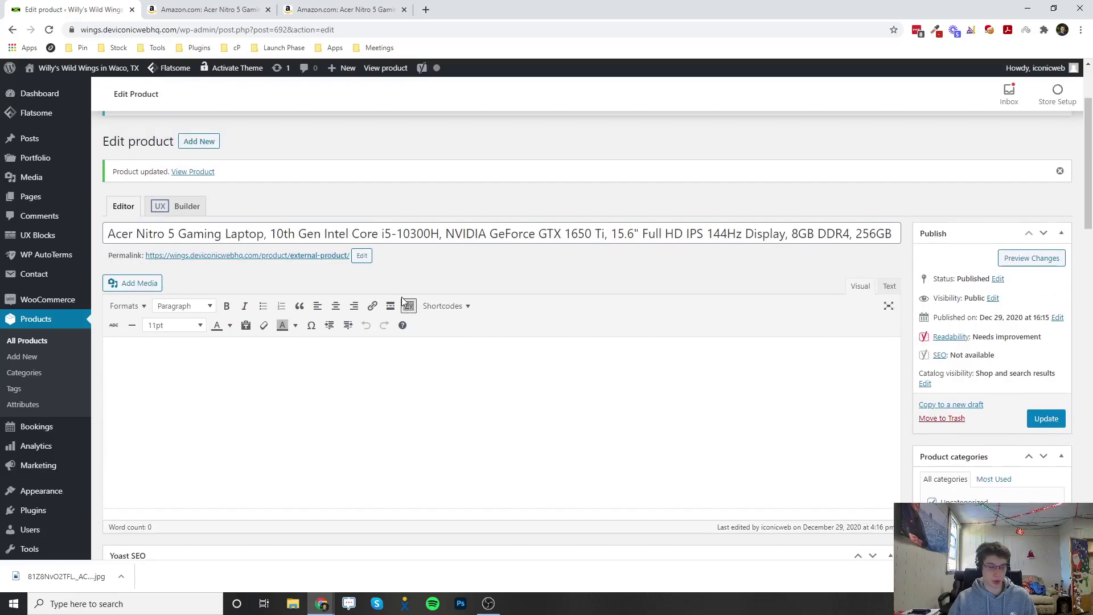
pyautogui.scroll(-8, 401, 302)
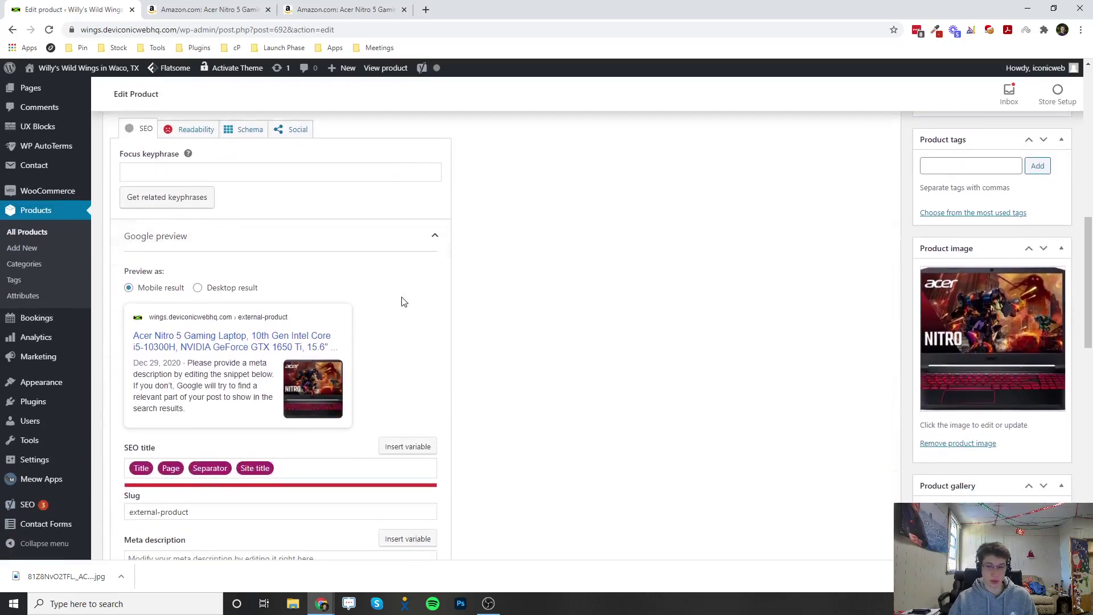
pyautogui.scroll(-4, 402, 302)
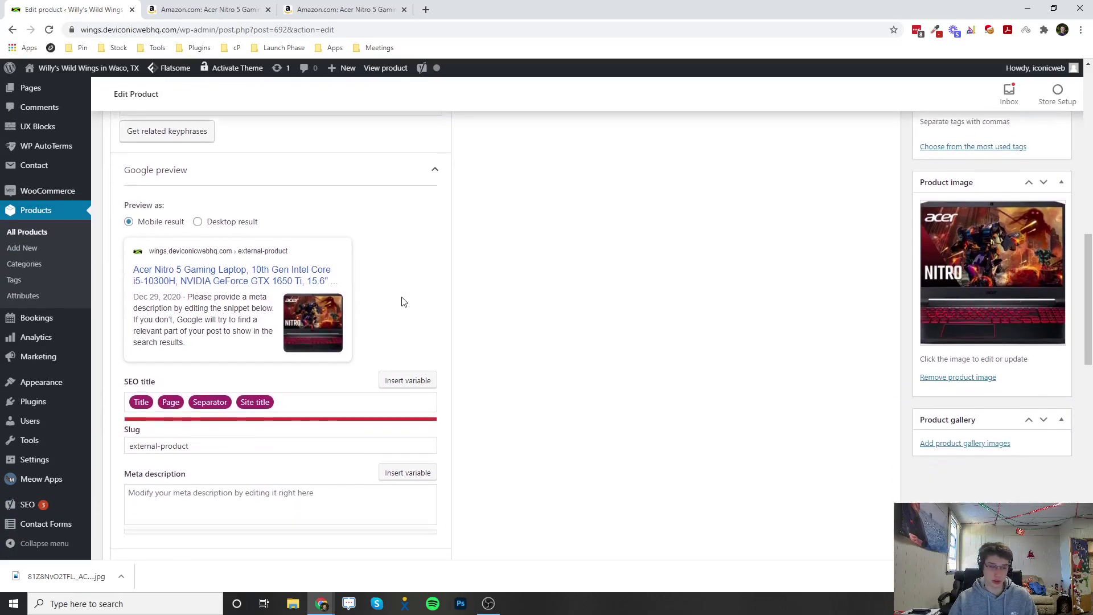
pyautogui.scroll(-6, 403, 301)
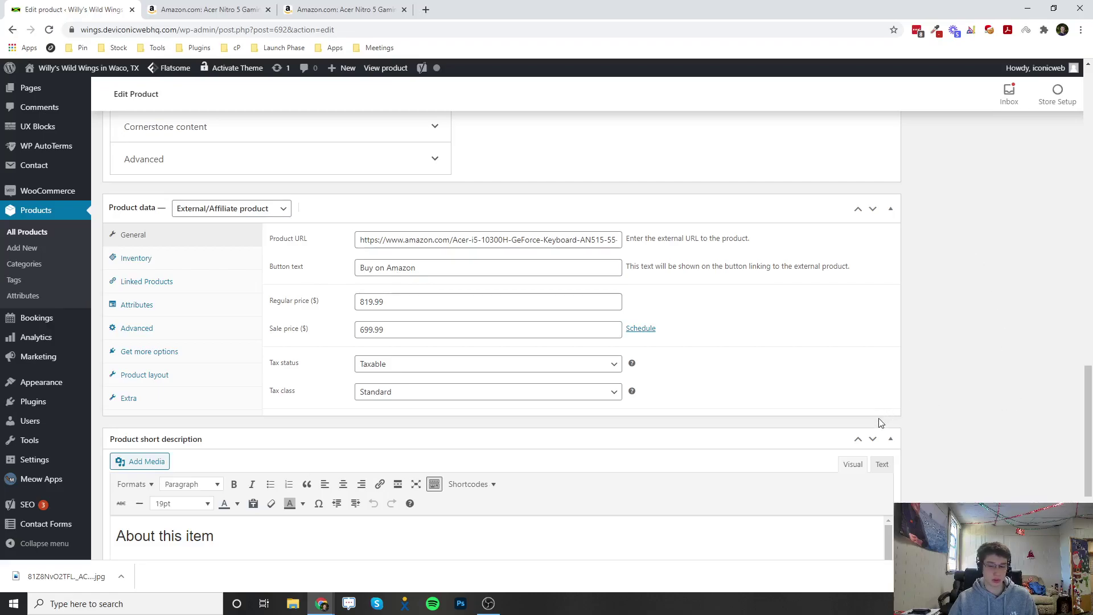
pyautogui.scroll(7, 925, 295)
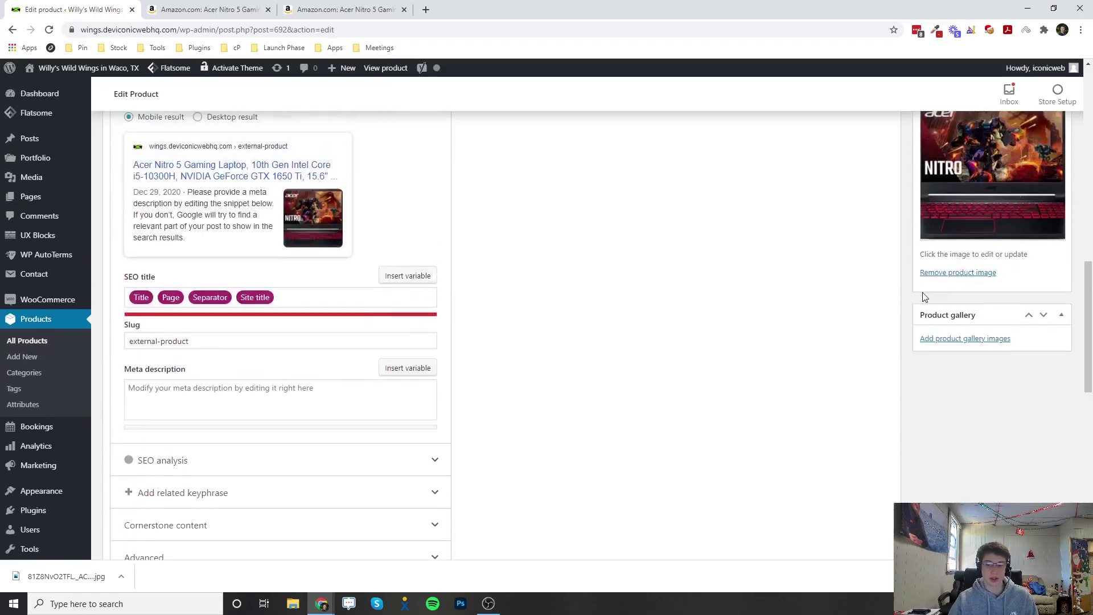